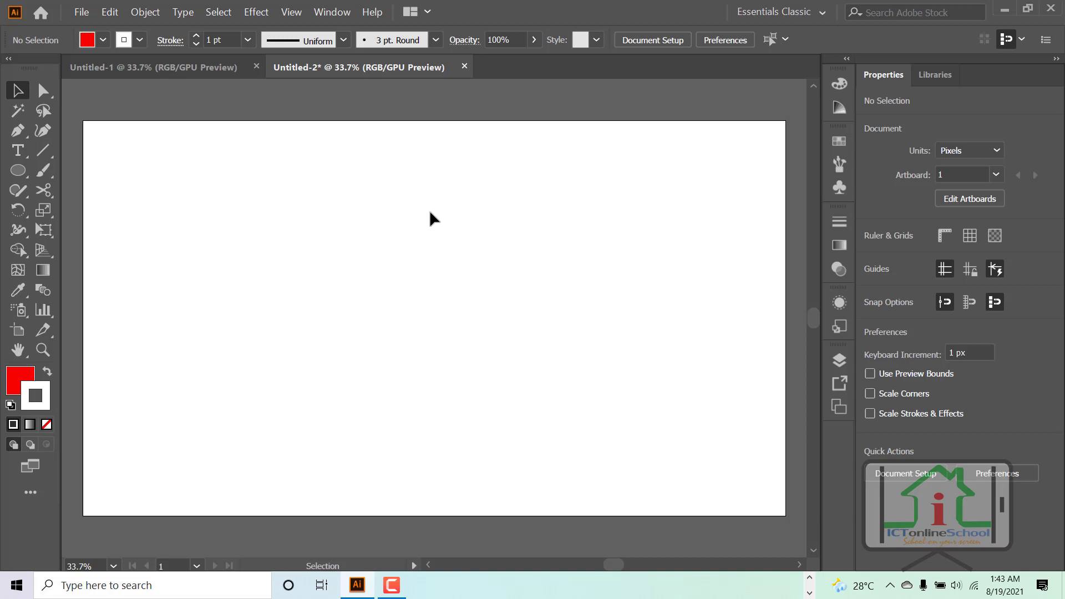
Create a five-sided polygon with a 50 px radius and scale it proportionally about its centre to about 395 px wide
{"action": "left_click", "coordinate": [21, 173]}
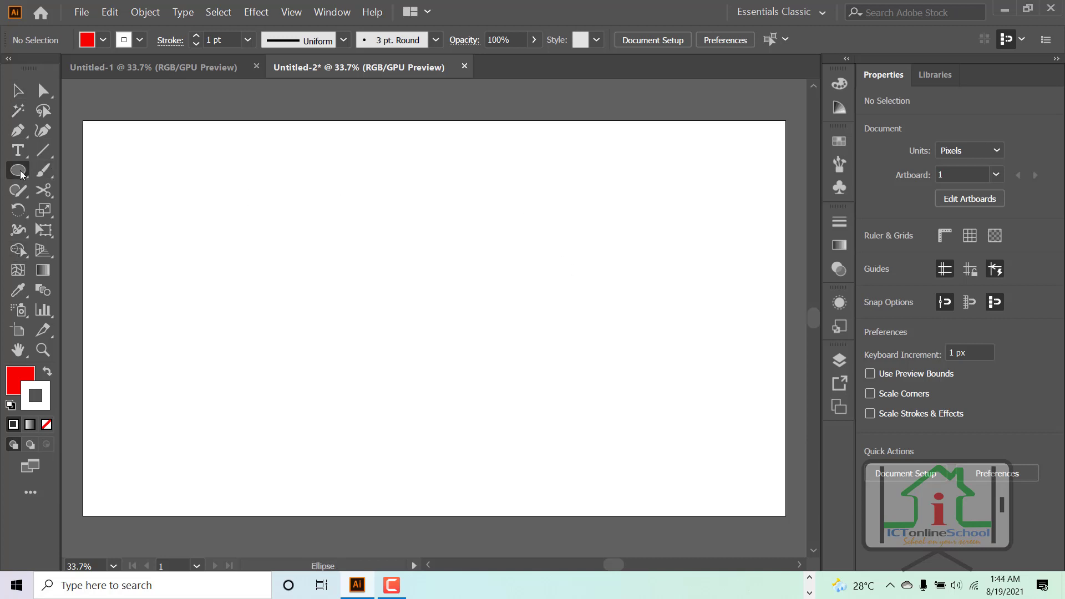
{"action": "left_click", "coordinate": [21, 173]}
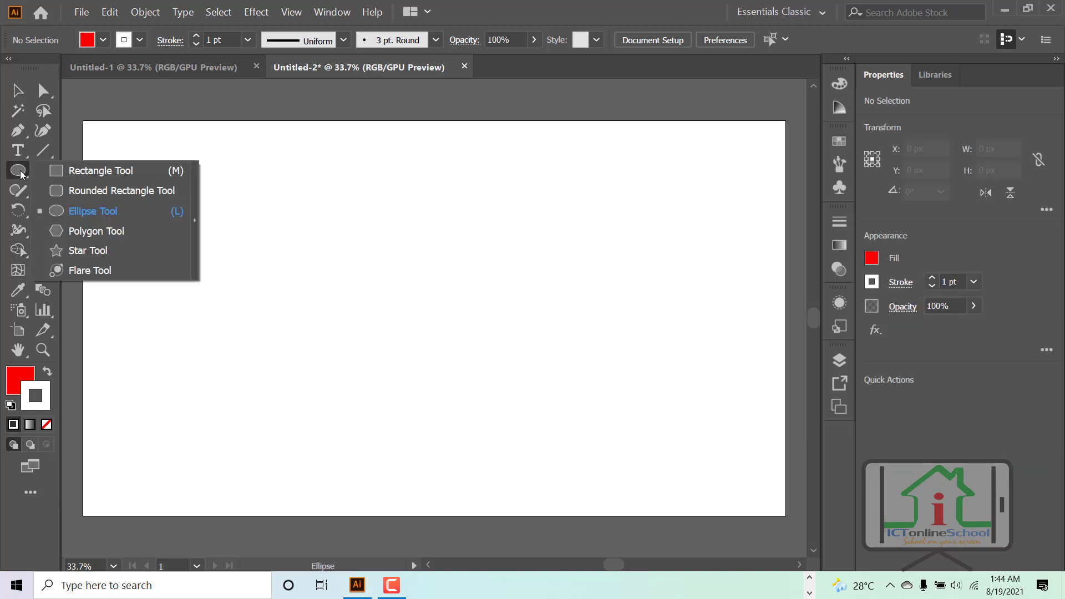
{"action": "left_click", "coordinate": [112, 230]}
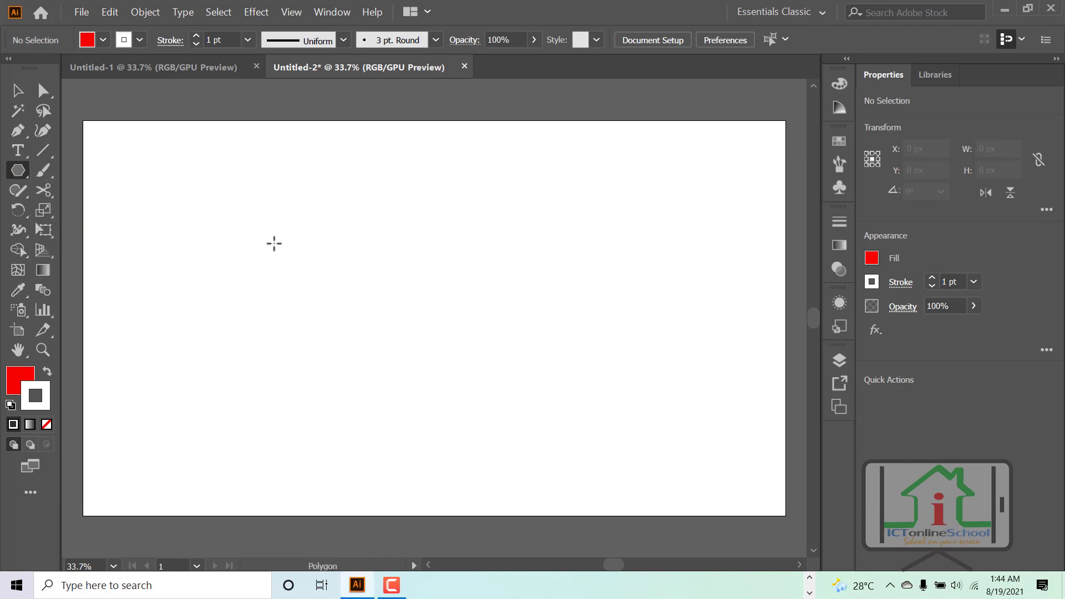
{"action": "left_click", "coordinate": [220, 228]}
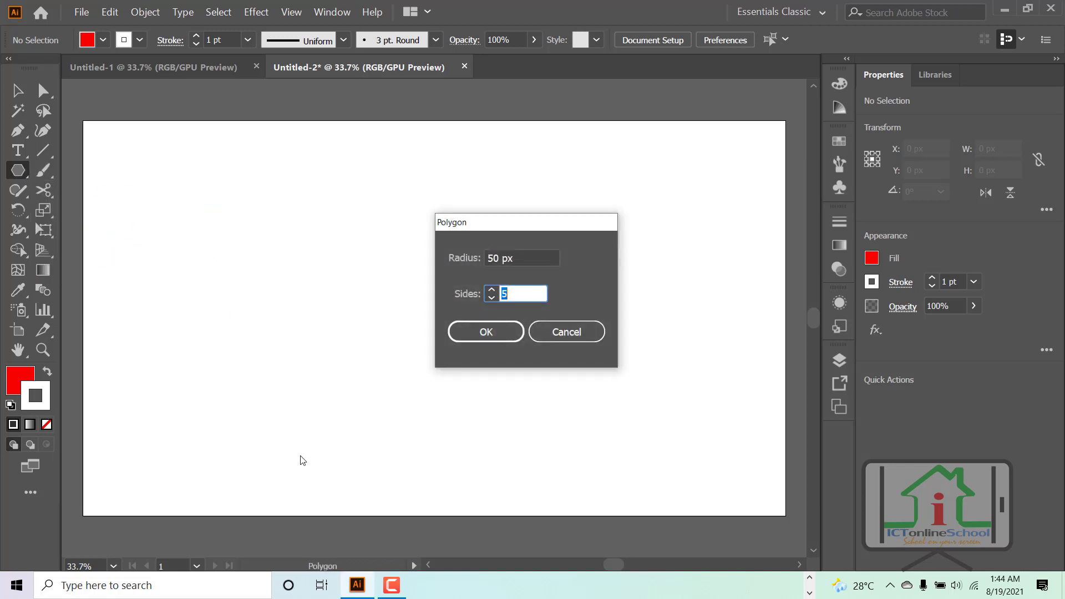
{"action": "type", "text": "5"}
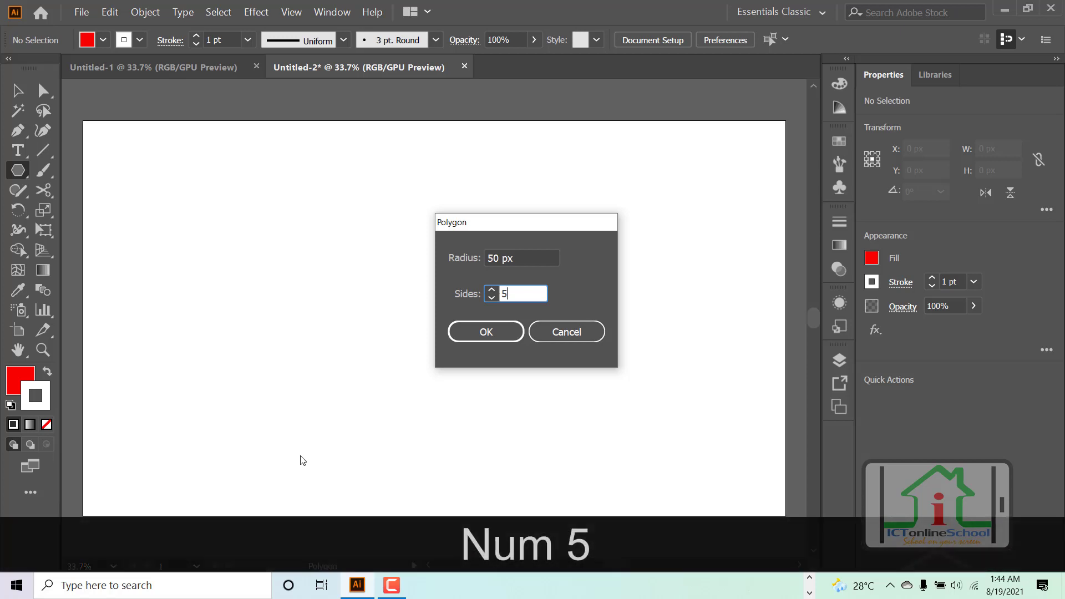
{"action": "key", "text": "Return"}
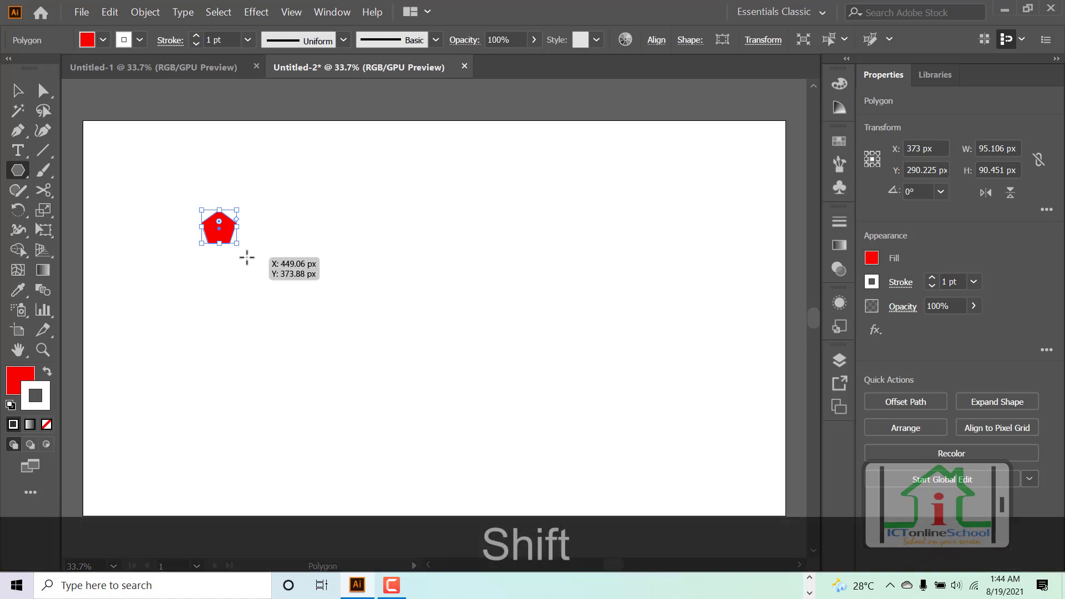
{"action": "left_click_drag", "start_coordinate": [238, 244], "coordinate": [293, 308]}
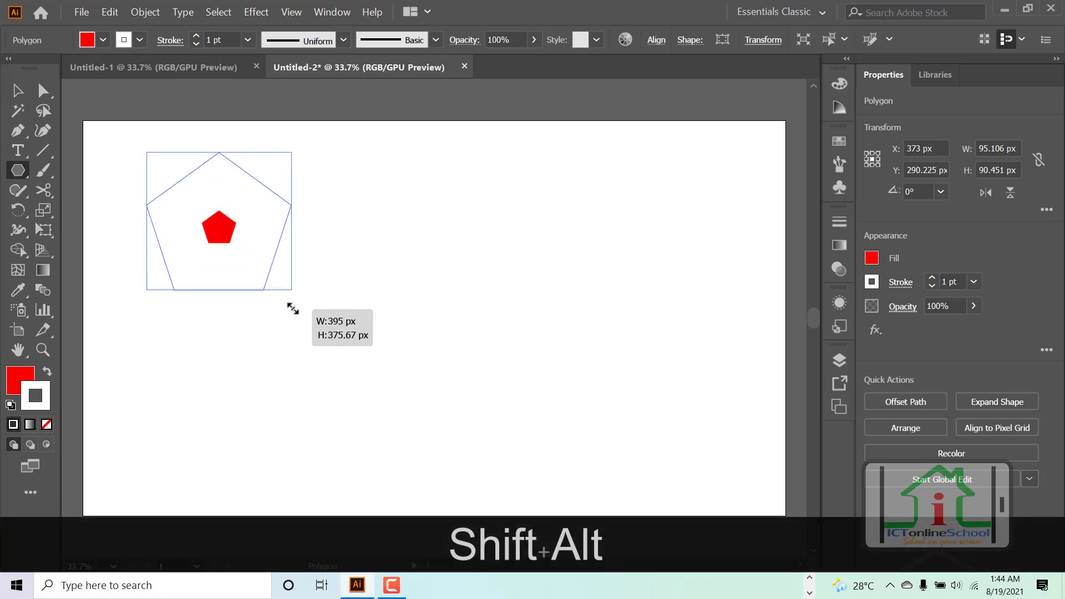
{"action": "left_click_drag", "start_coordinate": [292, 308], "coordinate": [294, 308]}
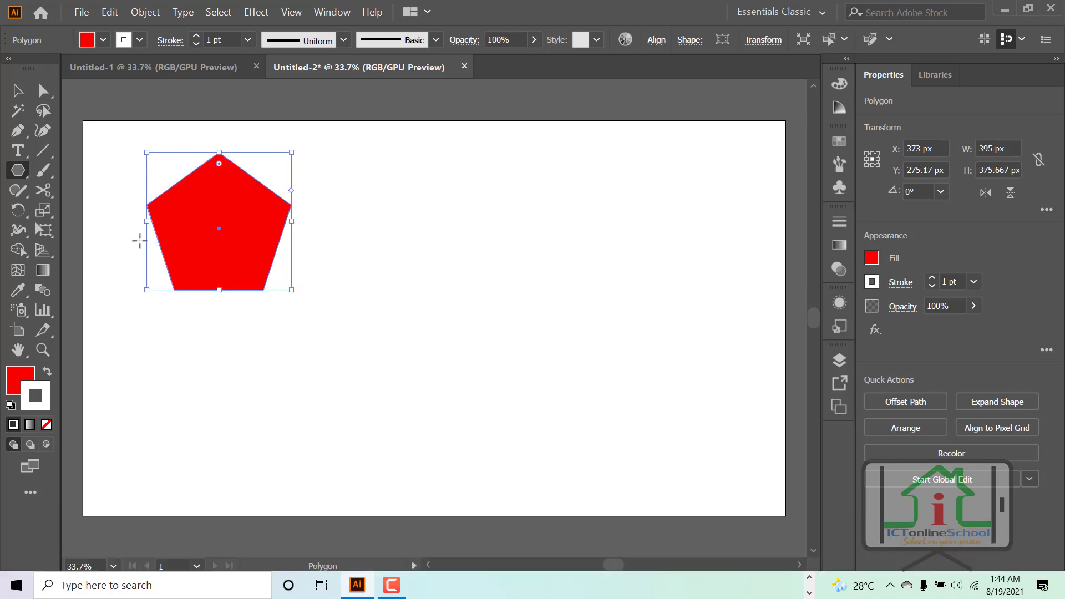
Select the red pentagon and remove its stroke
{"action": "left_click", "coordinate": [16, 90]}
{"action": "left_click", "coordinate": [397, 236]}
{"action": "left_click", "coordinate": [251, 232]}
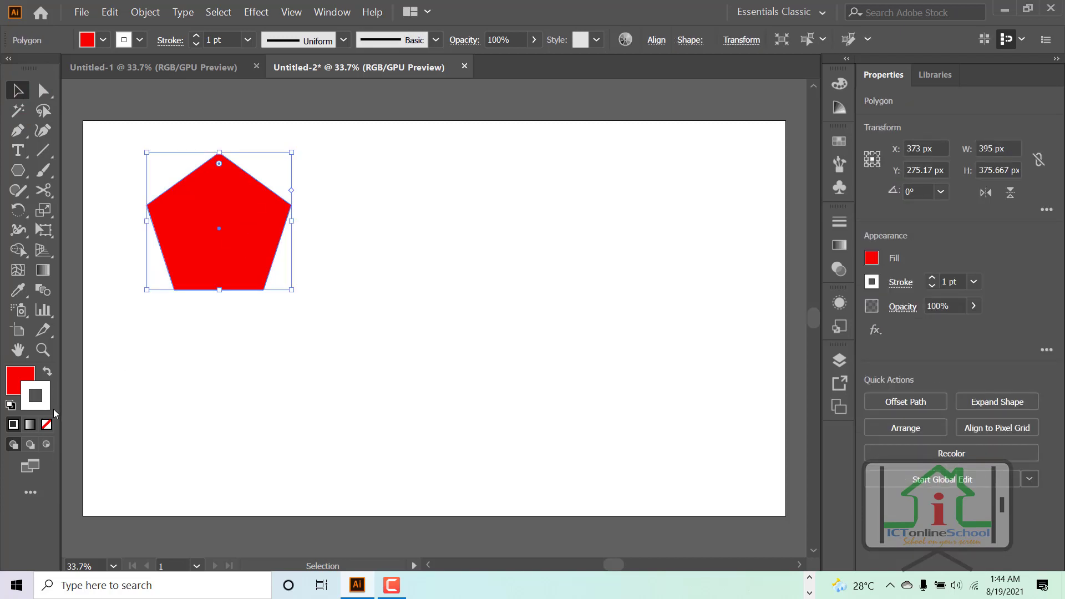
{"action": "left_click", "coordinate": [51, 425]}
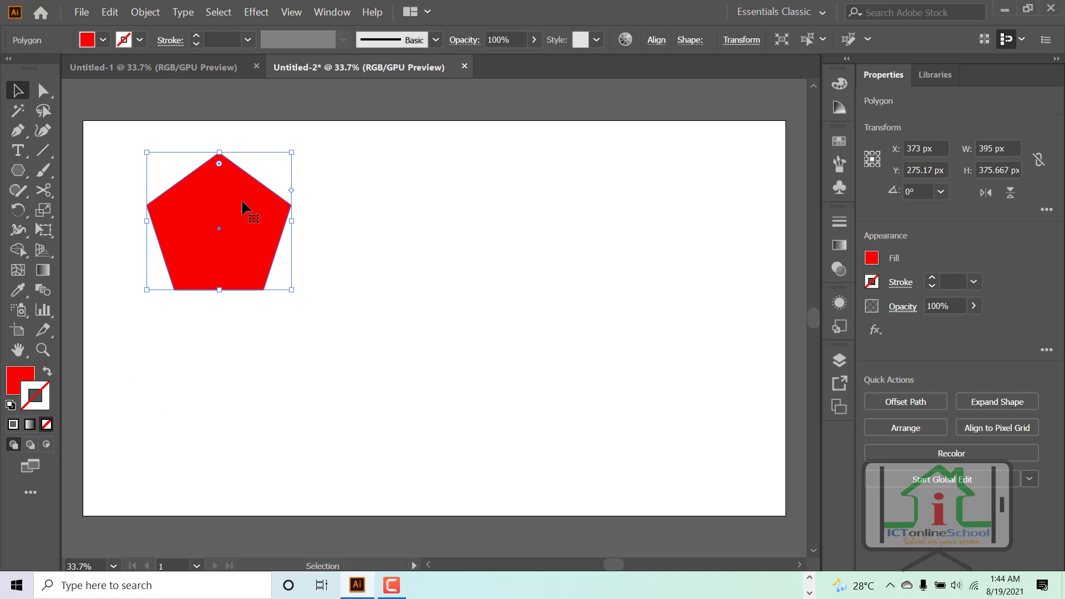
Draw a straight vertical line about 620 px long to the left of the pentagon
{"action": "left_click", "coordinate": [42, 155]}
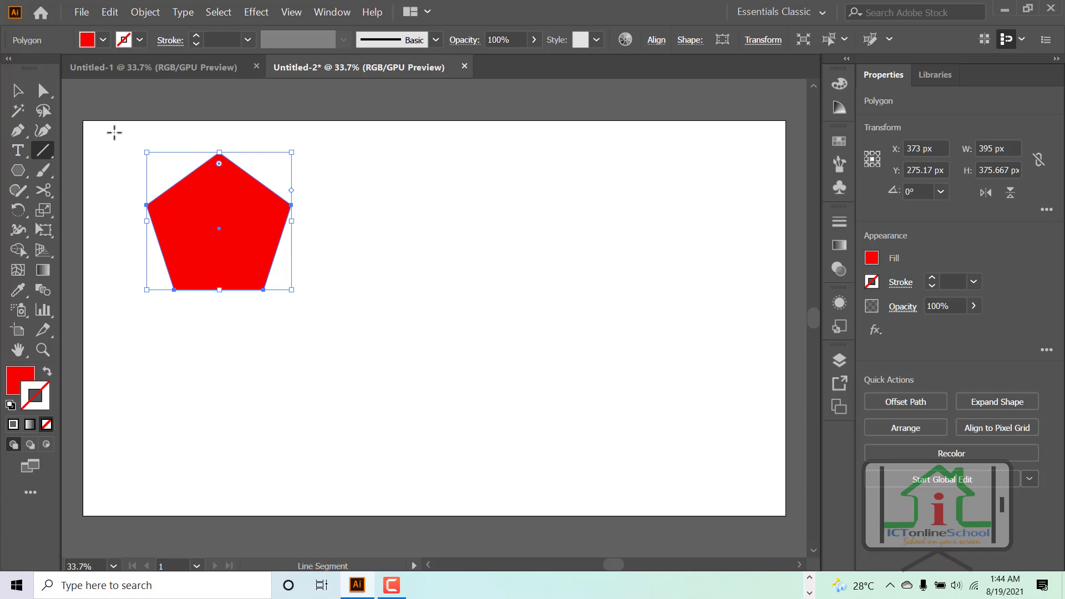
{"action": "key", "text": "shift"}
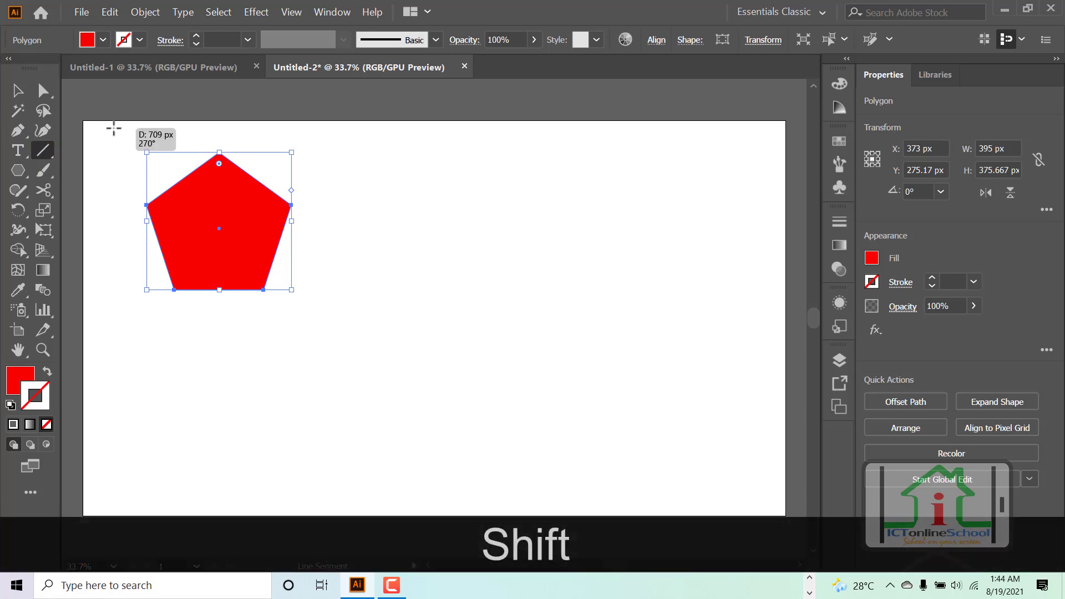
{"action": "left_click_drag", "start_coordinate": [114, 129], "coordinate": [98, 354]}
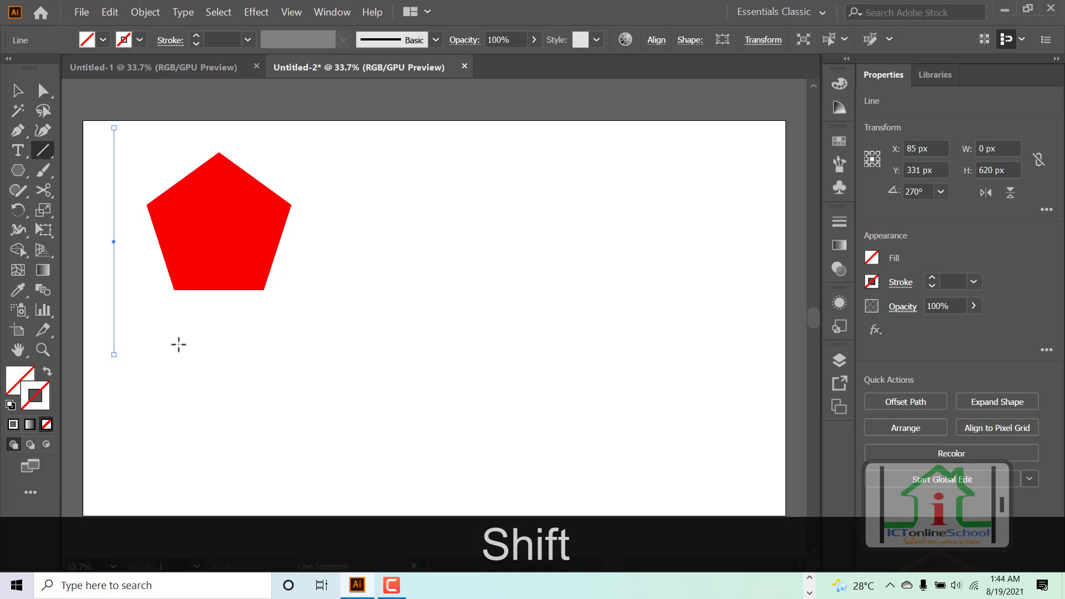
Give the vertical line a 1 pt black stroke and deselect it
{"action": "left_click", "coordinate": [950, 283]}
{"action": "type", "text": "1"}
{"action": "key", "text": "Return"}
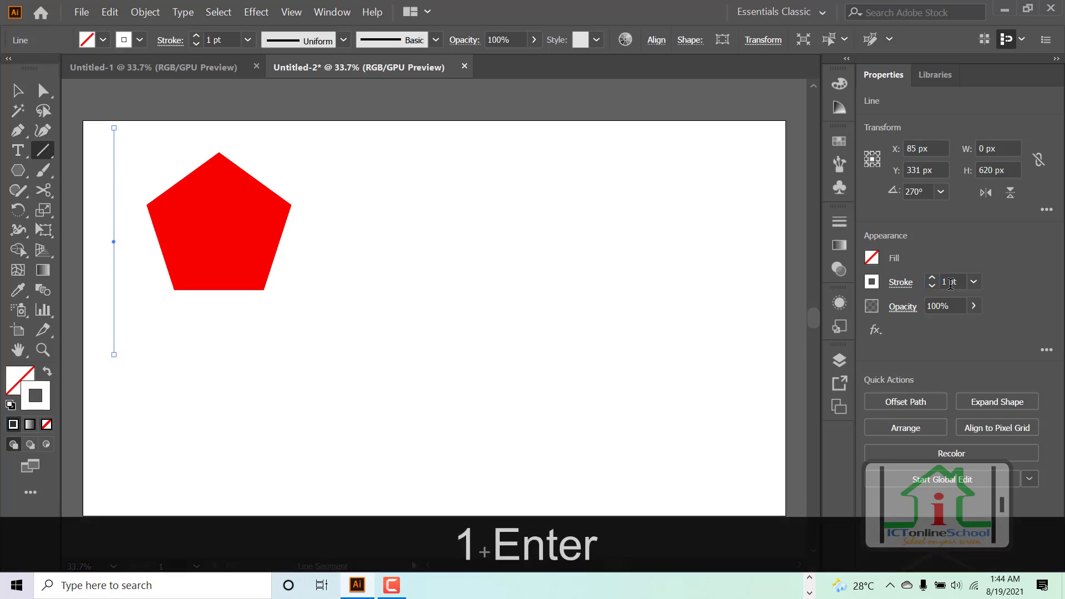
{"action": "double_click", "coordinate": [36, 395]}
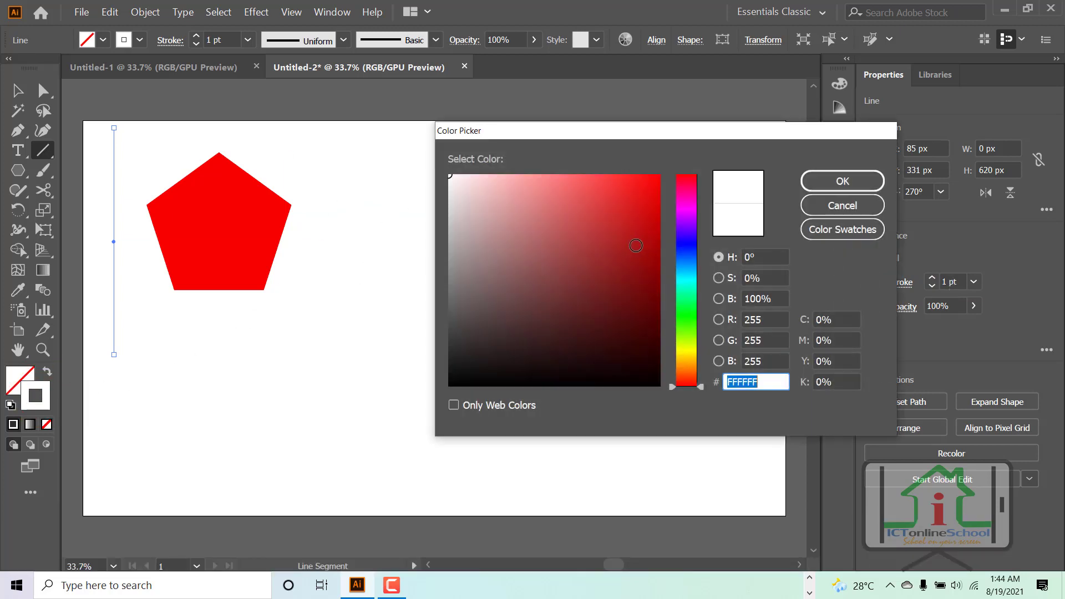
{"action": "left_click", "coordinate": [852, 181]}
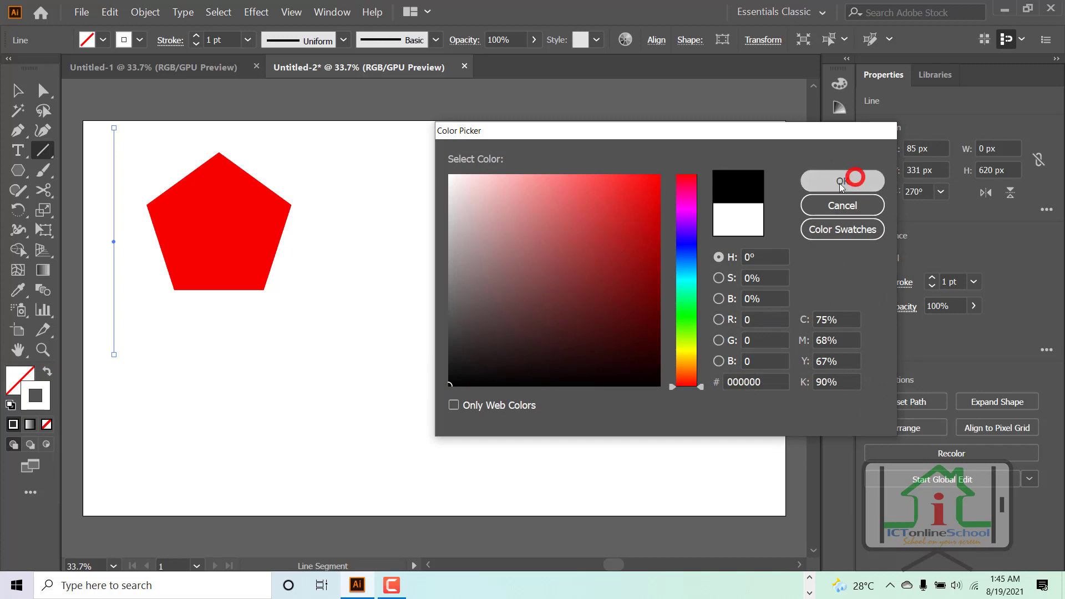
{"action": "left_click", "coordinate": [18, 89]}
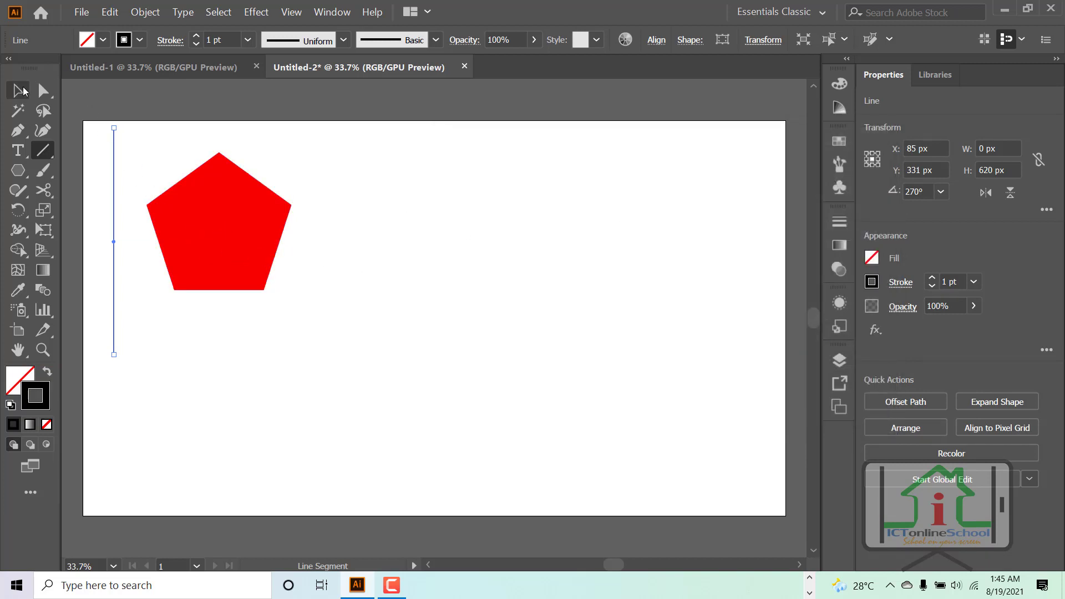
{"action": "left_click", "coordinate": [351, 218]}
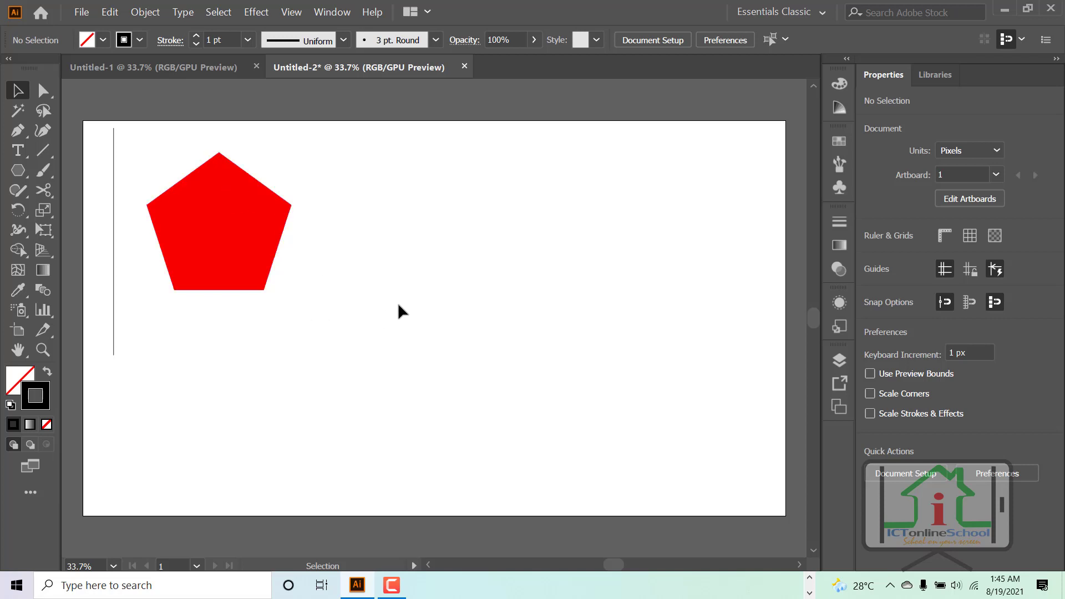
Centre the line horizontally on the pentagon, using the pentagon as the key object
{"action": "left_click_drag", "start_coordinate": [398, 305], "coordinate": [99, 233]}
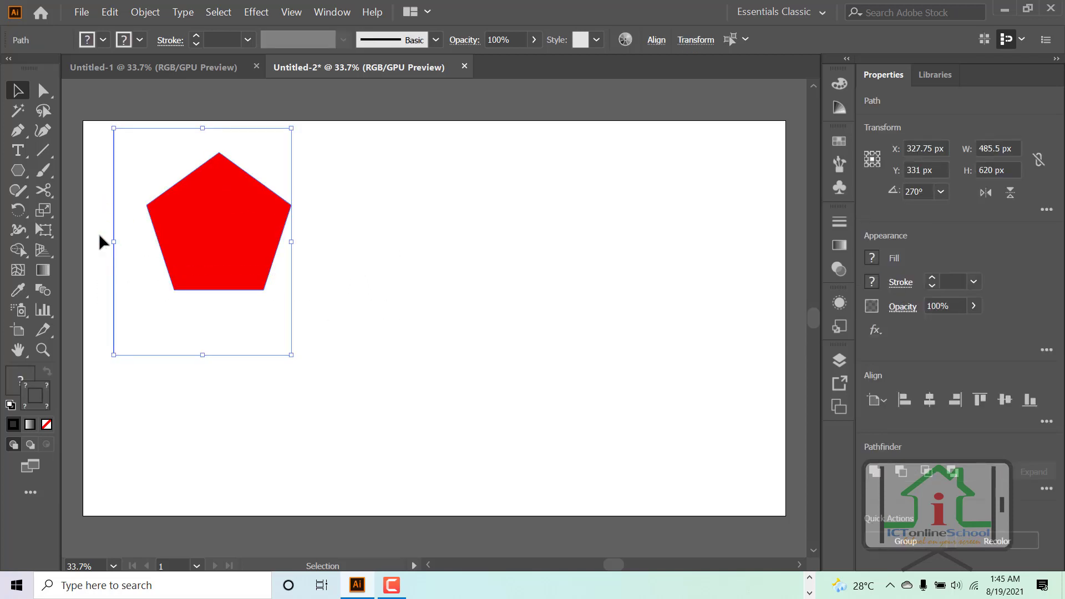
{"action": "left_click", "coordinate": [205, 225]}
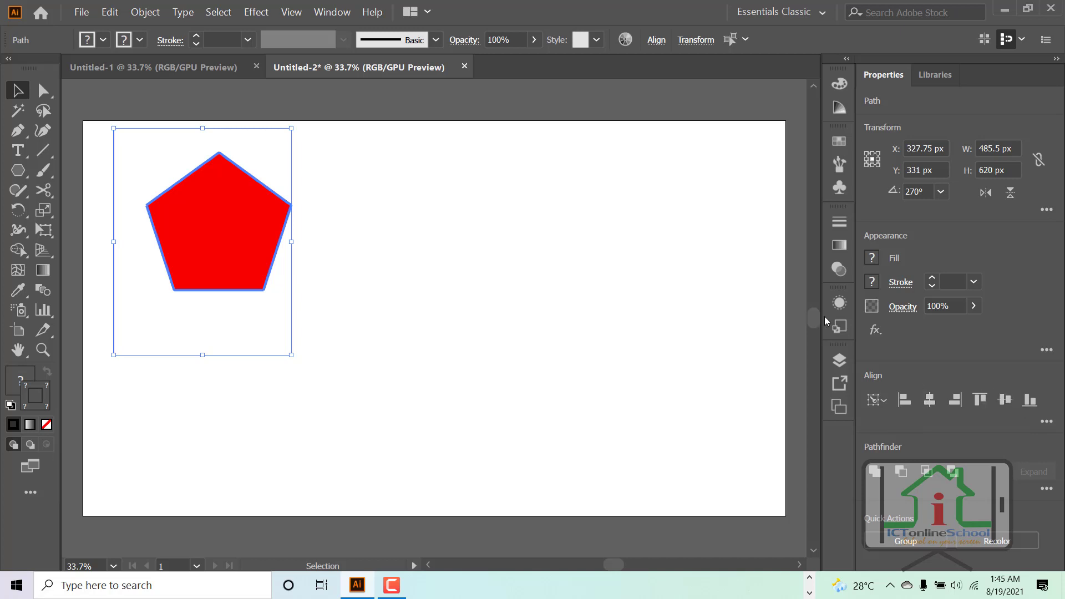
{"action": "left_click", "coordinate": [333, 12]}
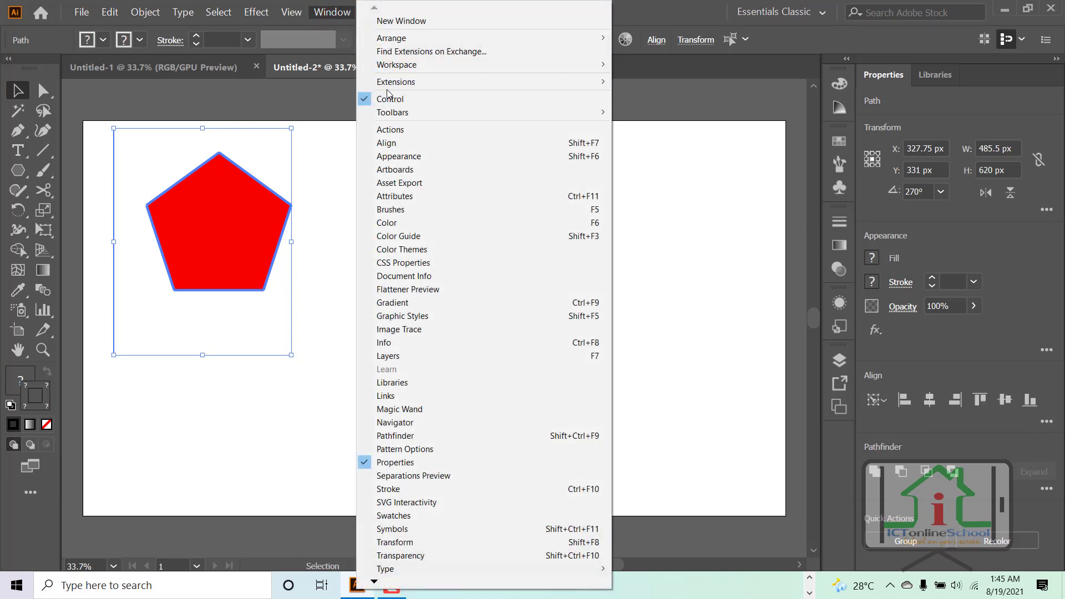
{"action": "left_click", "coordinate": [411, 143]}
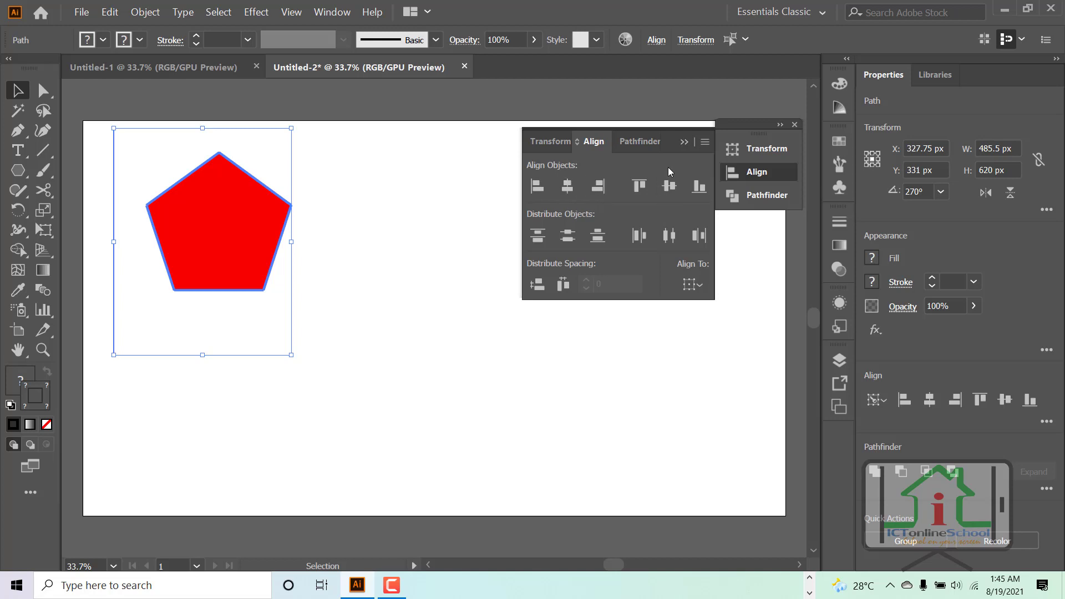
{"action": "left_click", "coordinate": [794, 126]}
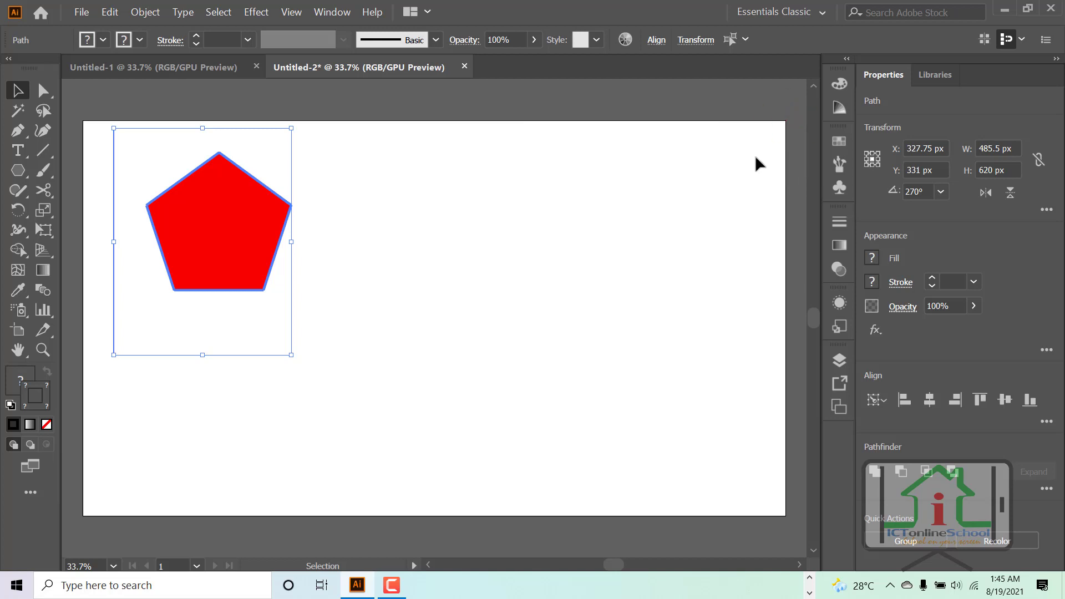
{"action": "left_click", "coordinate": [933, 404]}
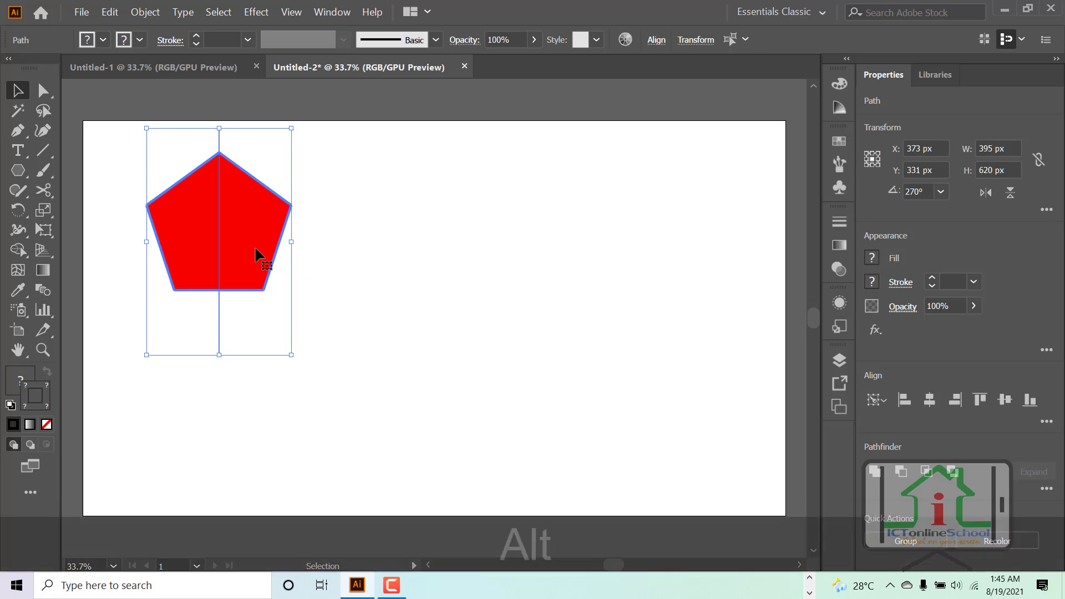
Duplicate the pentagon and line about 544 px to the right and split the copy into two halves with the Shape Builder tool
{"action": "left_click_drag", "start_coordinate": [256, 254], "coordinate": [458, 259]}
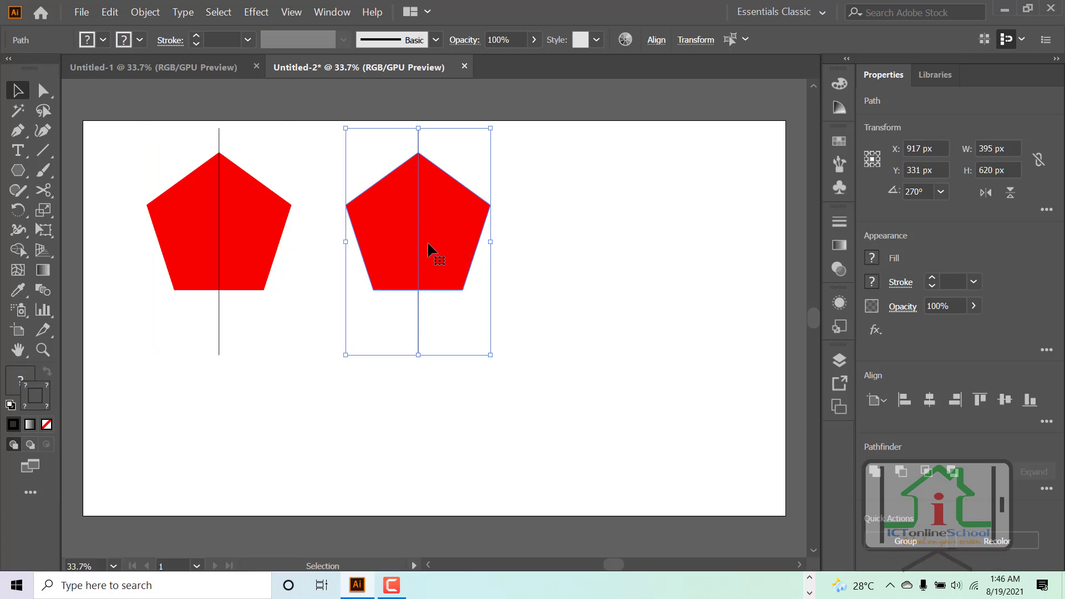
{"action": "left_click", "coordinate": [22, 255]}
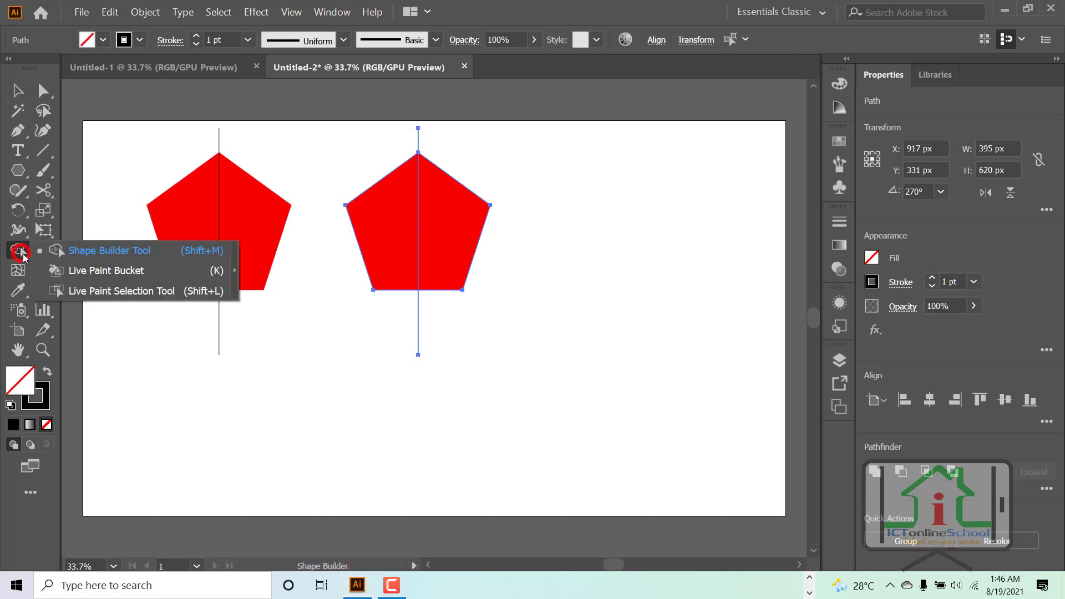
{"action": "left_click", "coordinate": [178, 255]}
{"action": "left_click", "coordinate": [394, 240]}
{"action": "left_click", "coordinate": [460, 237]}
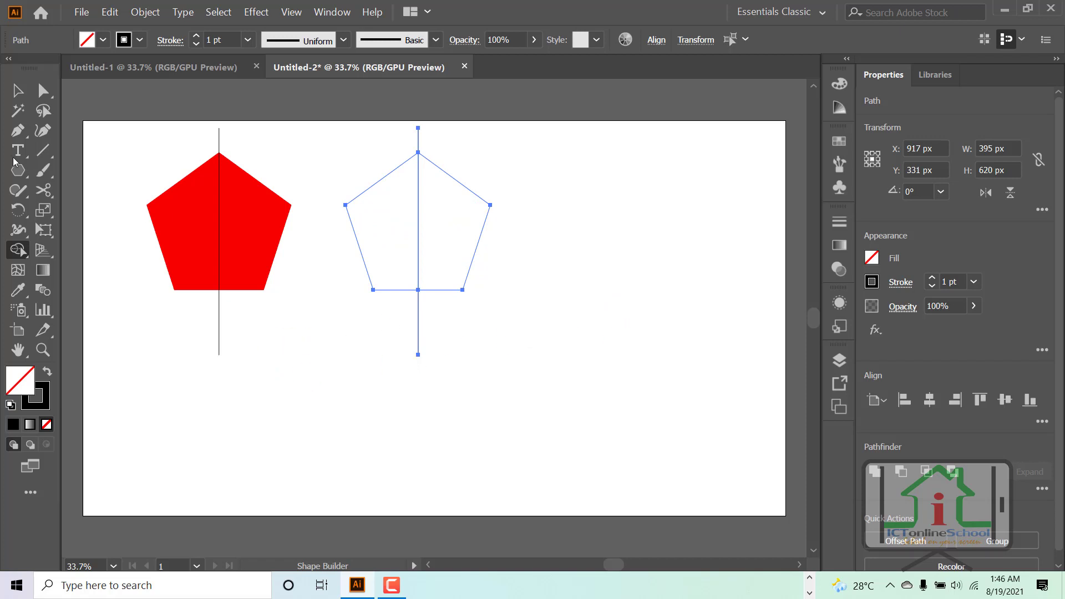
{"action": "left_click", "coordinate": [17, 90]}
{"action": "left_click", "coordinate": [591, 210]}
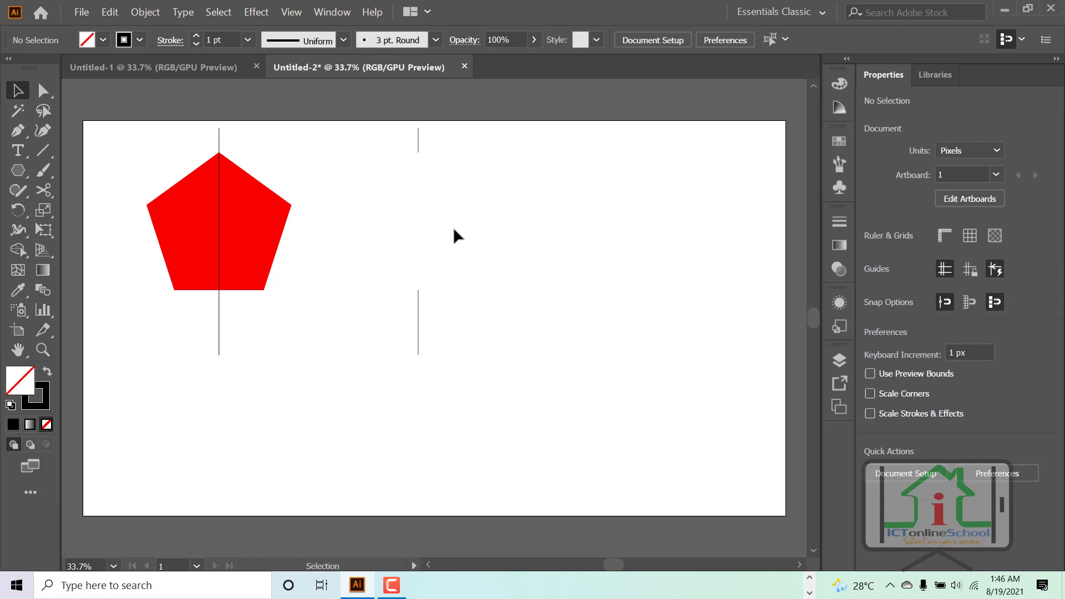
Fill the right half of the copied pentagon with bright red
{"action": "left_click", "coordinate": [465, 280]}
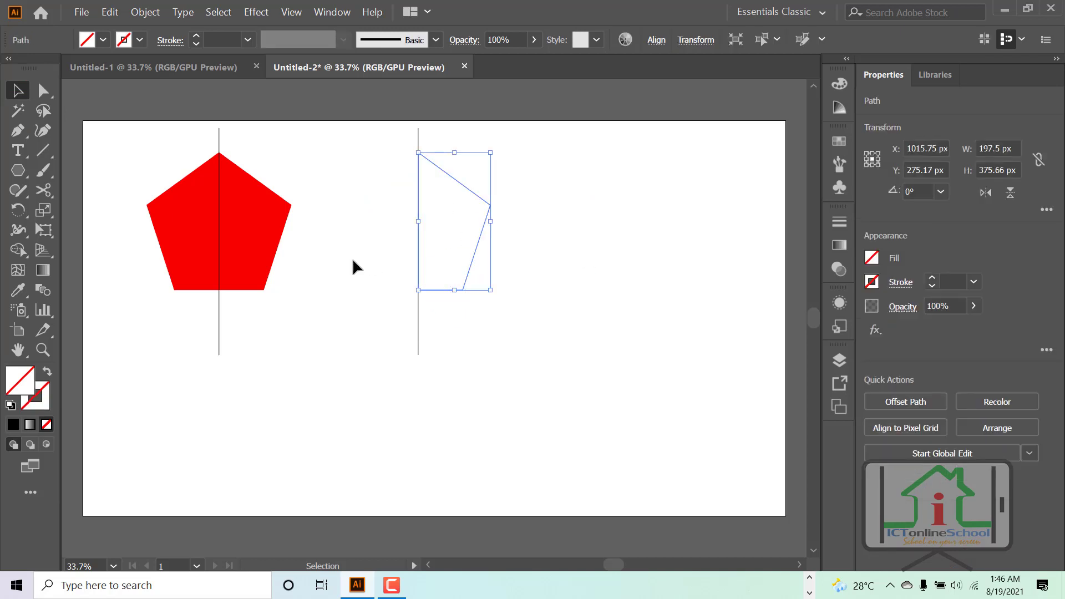
{"action": "double_click", "coordinate": [16, 377]}
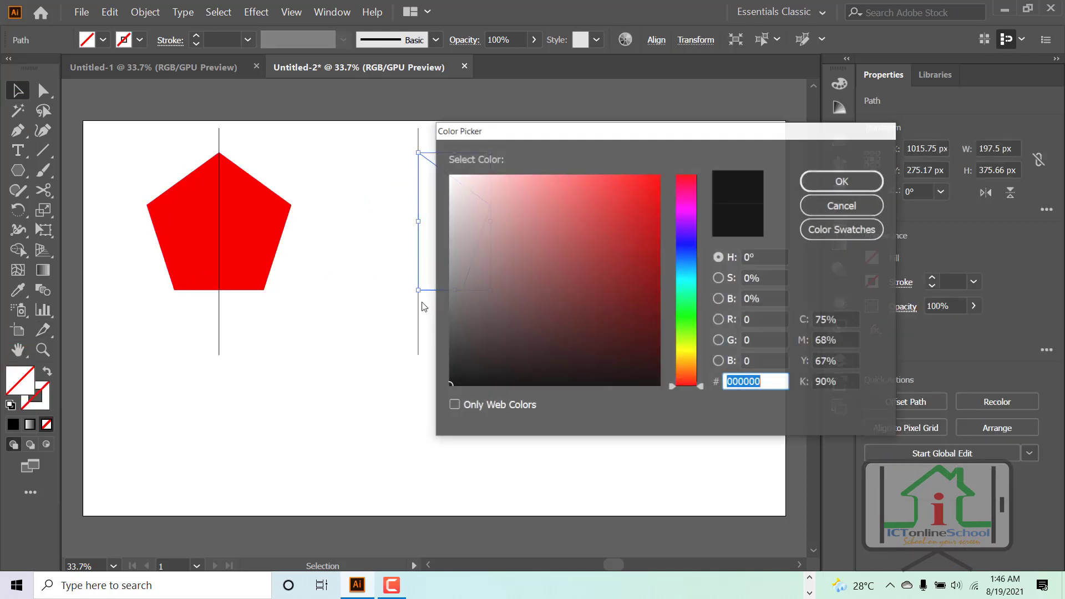
{"action": "left_click", "coordinate": [647, 185]}
{"action": "left_click", "coordinate": [659, 176]}
{"action": "left_click", "coordinate": [865, 183]}
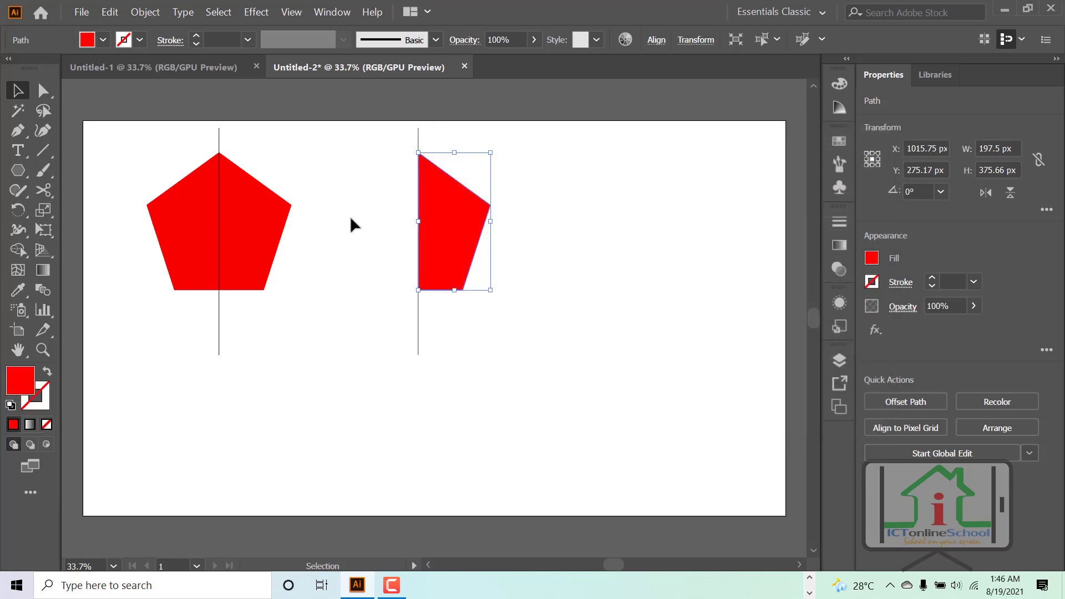
Fill the left half of the copied pentagon with bright red and deselect it
{"action": "left_click", "coordinate": [382, 229]}
{"action": "left_click", "coordinate": [385, 223]}
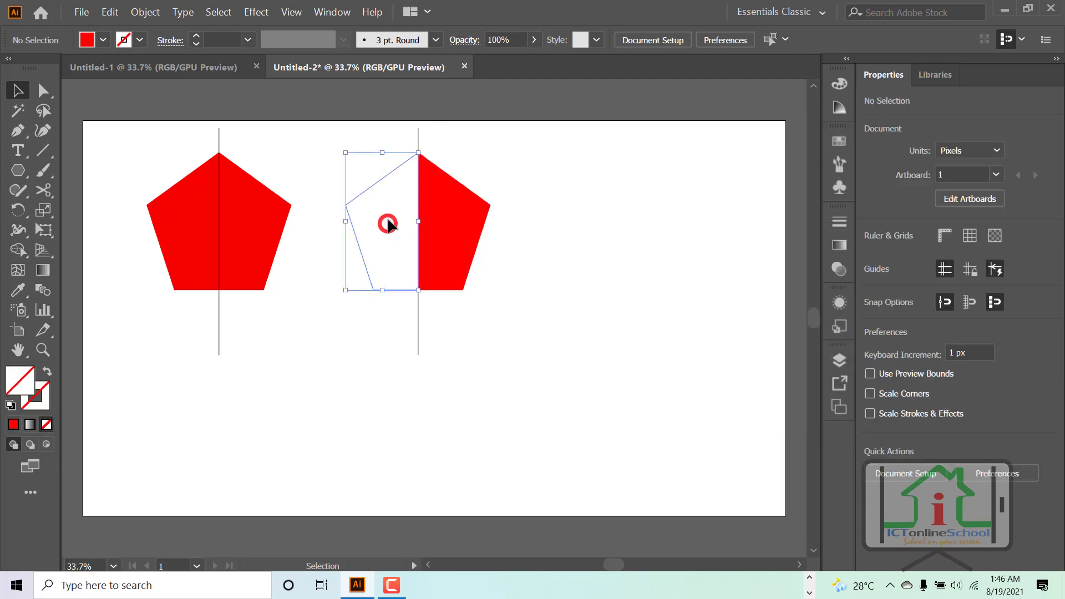
{"action": "double_click", "coordinate": [28, 382]}
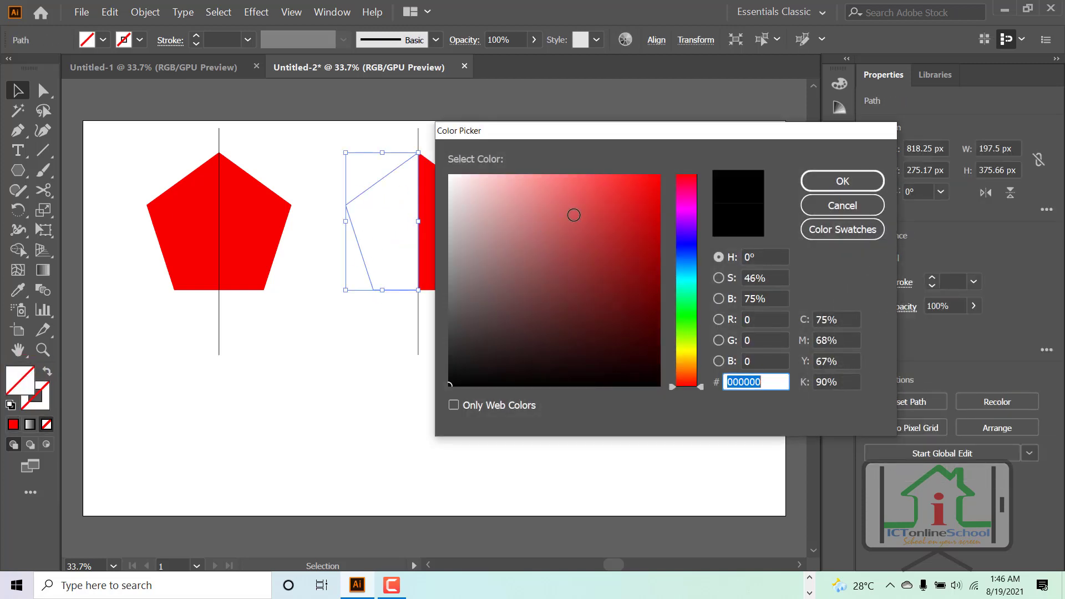
{"action": "left_click", "coordinate": [659, 184]}
{"action": "left_click", "coordinate": [663, 180]}
{"action": "left_click", "coordinate": [837, 180]}
{"action": "left_click", "coordinate": [699, 200]}
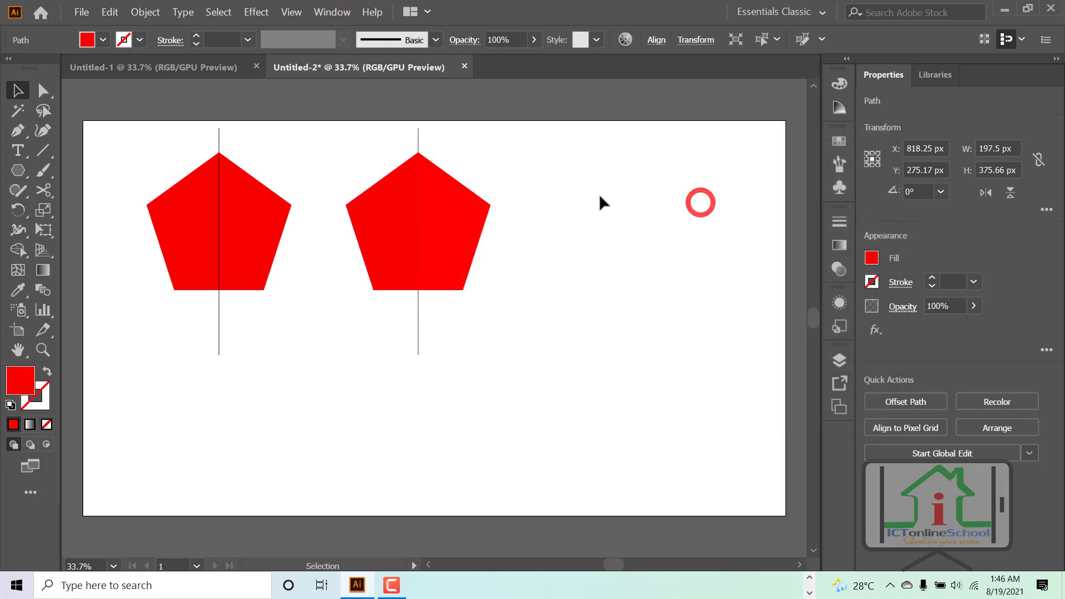
Delete the leftover line segments above and below the copied pentagon
{"action": "left_click_drag", "start_coordinate": [438, 134], "coordinate": [447, 135]}
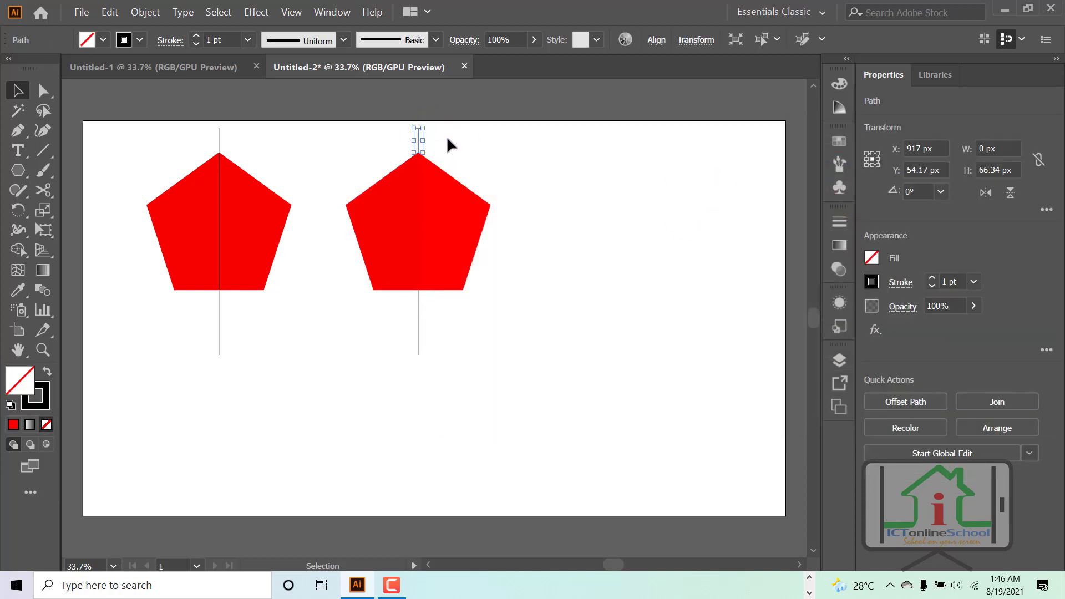
{"action": "key", "text": "Delete"}
{"action": "left_click", "coordinate": [418, 344]}
{"action": "key", "text": "Delete"}
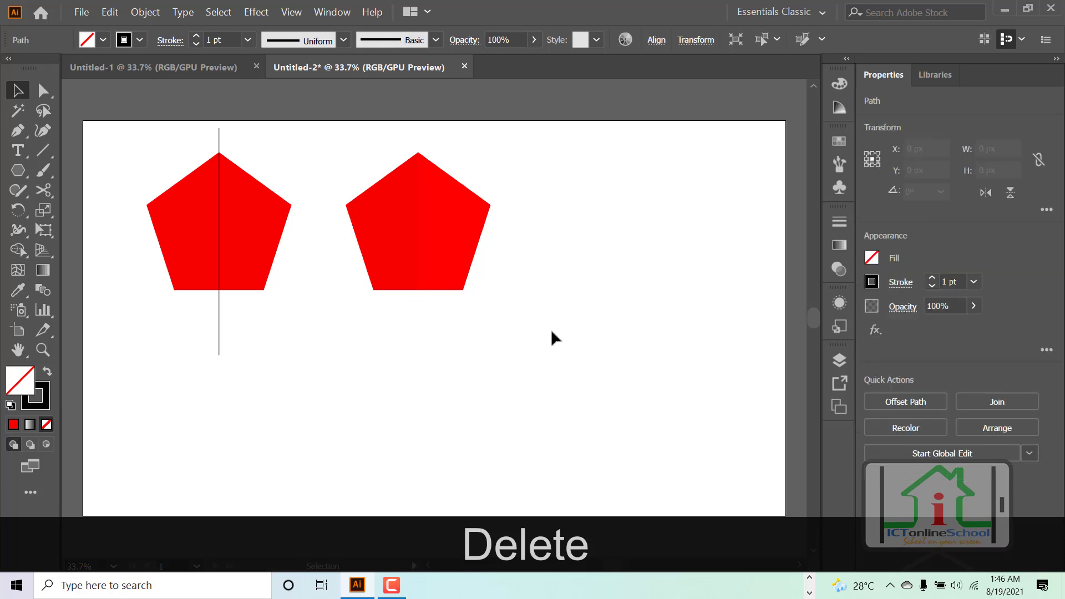
Move the two halves of the copied pentagon apart and deselect them
{"action": "left_click_drag", "start_coordinate": [475, 244], "coordinate": [559, 231]}
{"action": "left_click_drag", "start_coordinate": [393, 234], "coordinate": [465, 296]}
{"action": "left_click", "coordinate": [638, 389]}
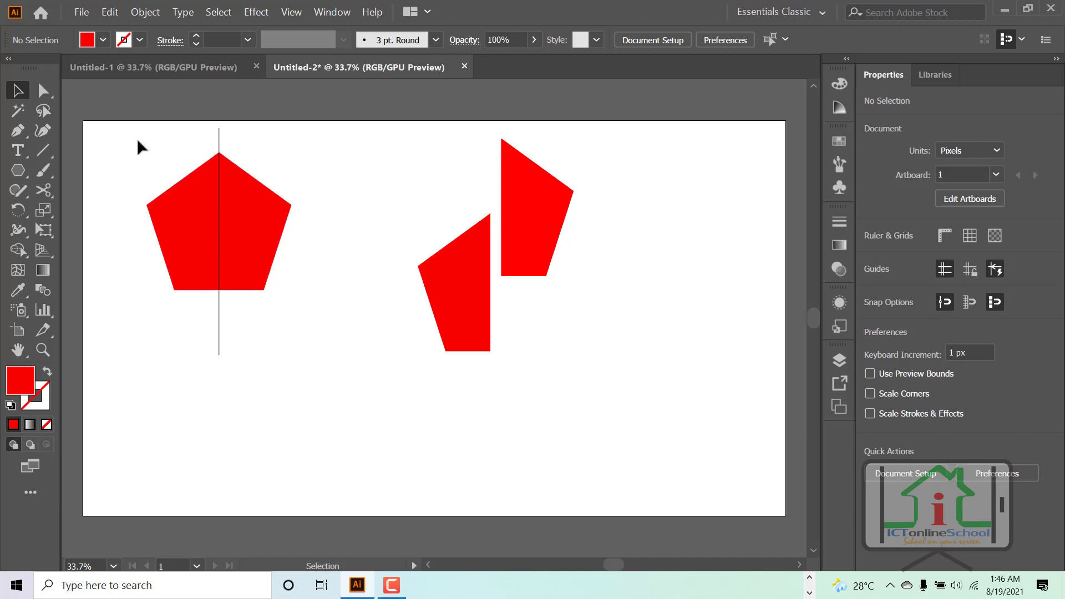
Apply the original pentagon's red fill and no stroke to both the pentagon and its line with the Eyedropper tool
{"action": "left_click_drag", "start_coordinate": [138, 141], "coordinate": [311, 274]}
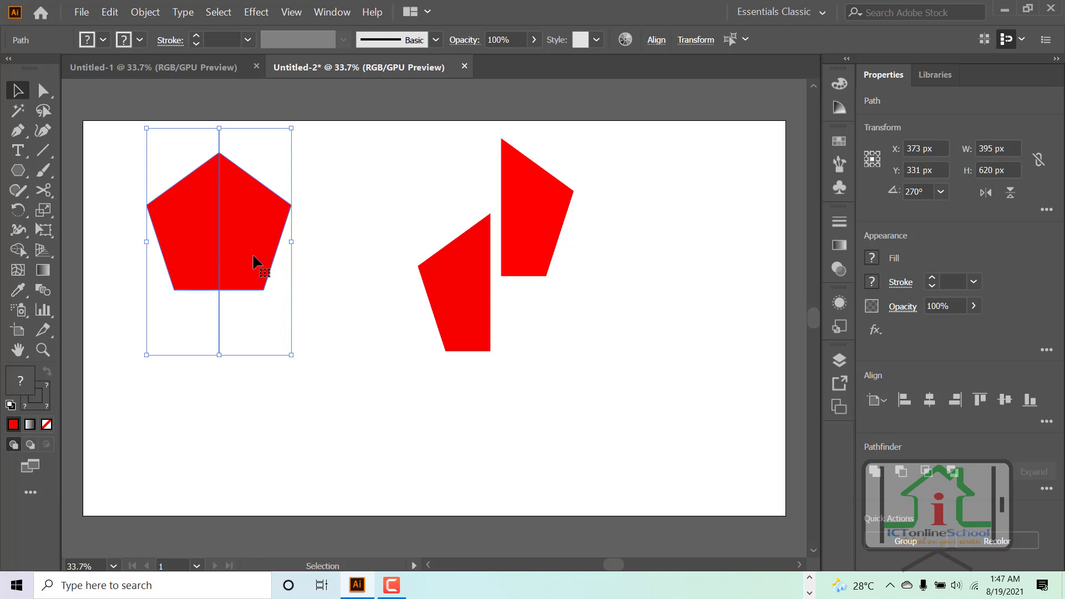
{"action": "left_click", "coordinate": [24, 289]}
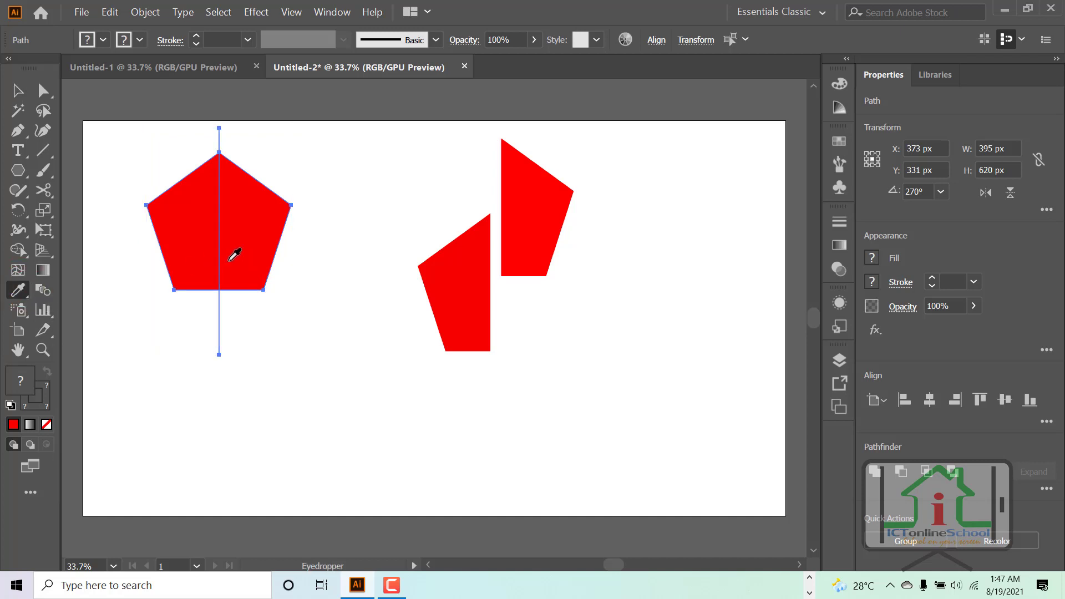
{"action": "left_click", "coordinate": [248, 267]}
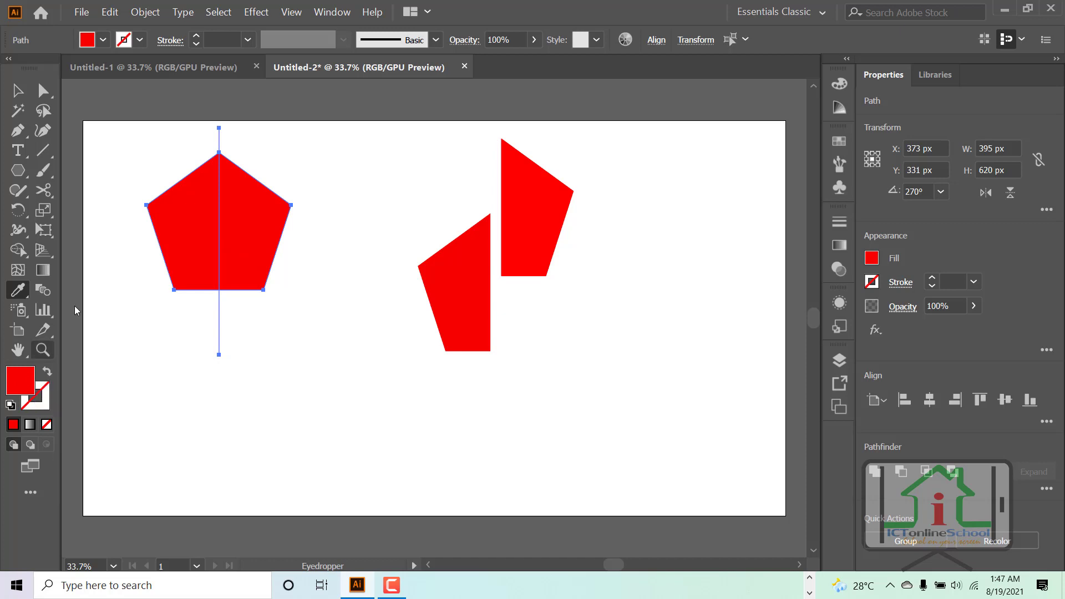
{"action": "left_click", "coordinate": [17, 88]}
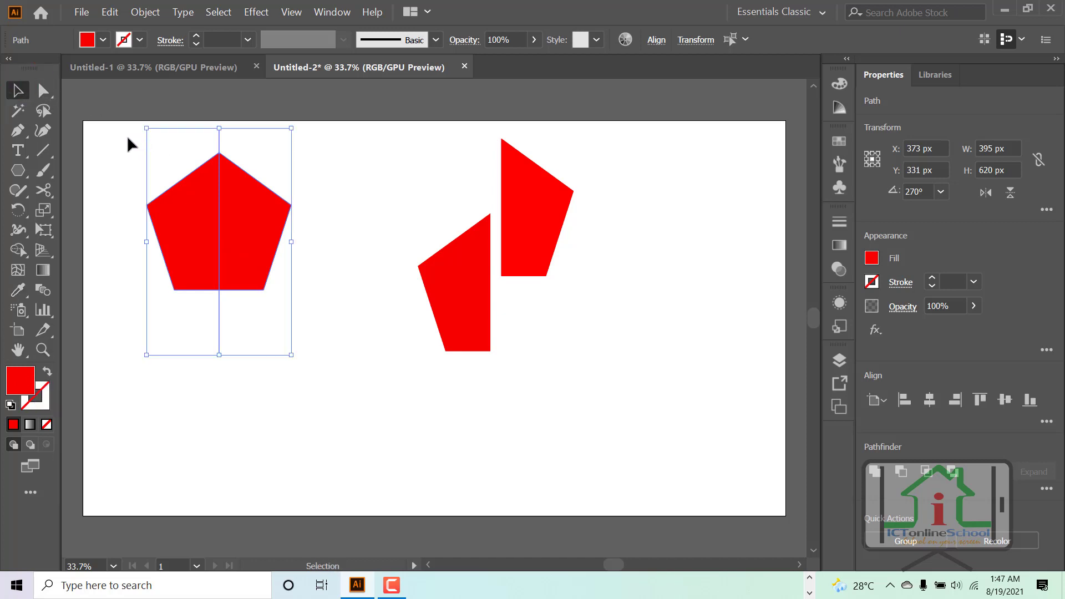
Split the original pentagon into left and right halves along the vertical line with the Shape Builder tool
{"action": "left_click_drag", "start_coordinate": [129, 140], "coordinate": [321, 309]}
{"action": "left_click", "coordinate": [21, 252]}
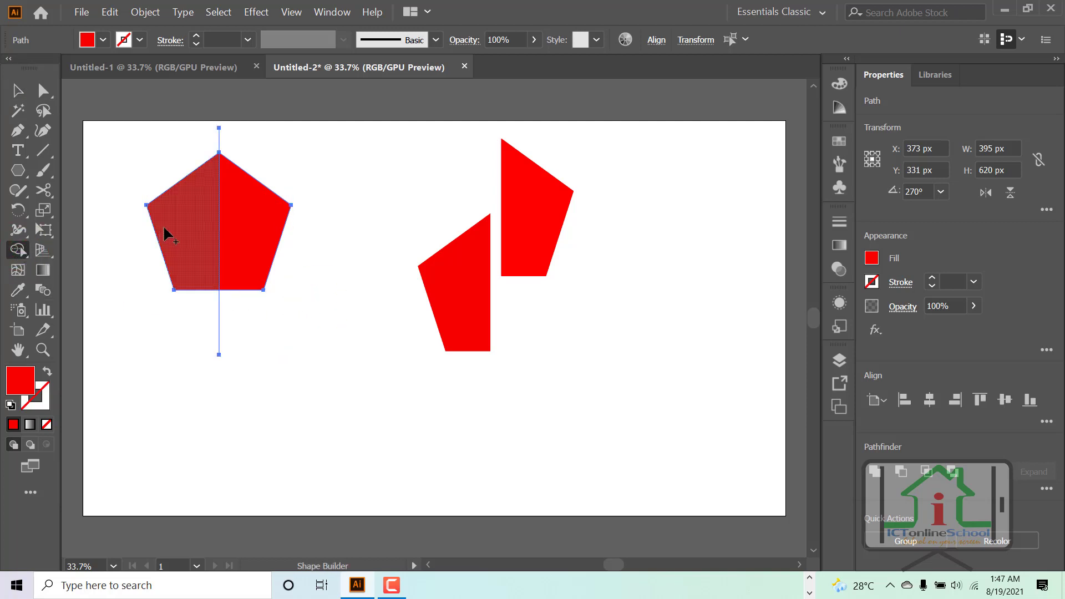
{"action": "left_click", "coordinate": [168, 232]}
{"action": "left_click", "coordinate": [277, 236]}
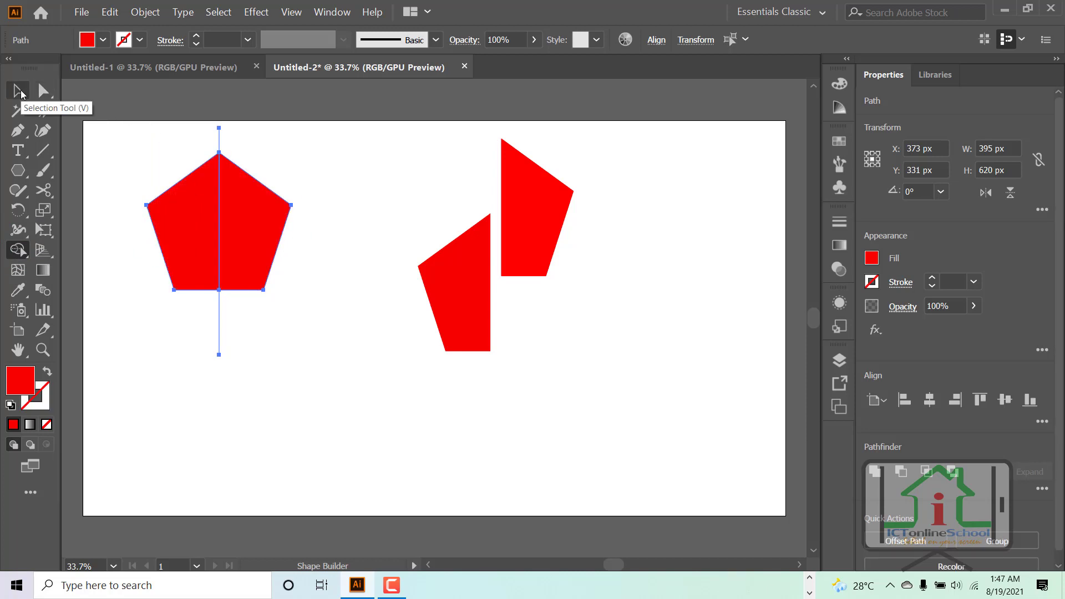
Delete the leftover line segments above and below the original pentagon
{"action": "left_click", "coordinate": [22, 90]}
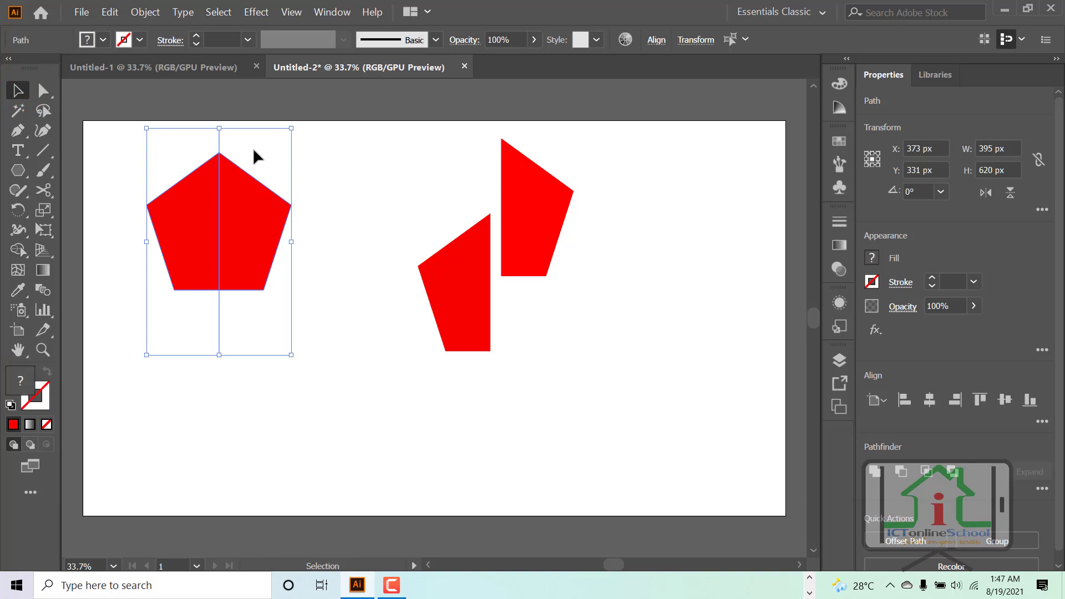
{"action": "left_click_drag", "start_coordinate": [238, 139], "coordinate": [254, 140]}
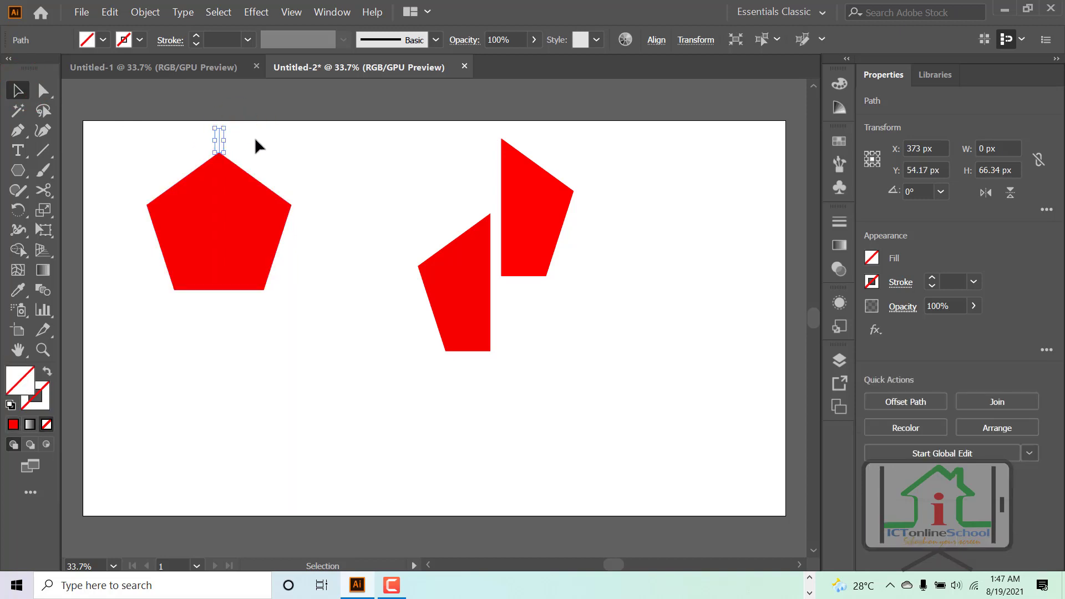
{"action": "key", "text": "Delete"}
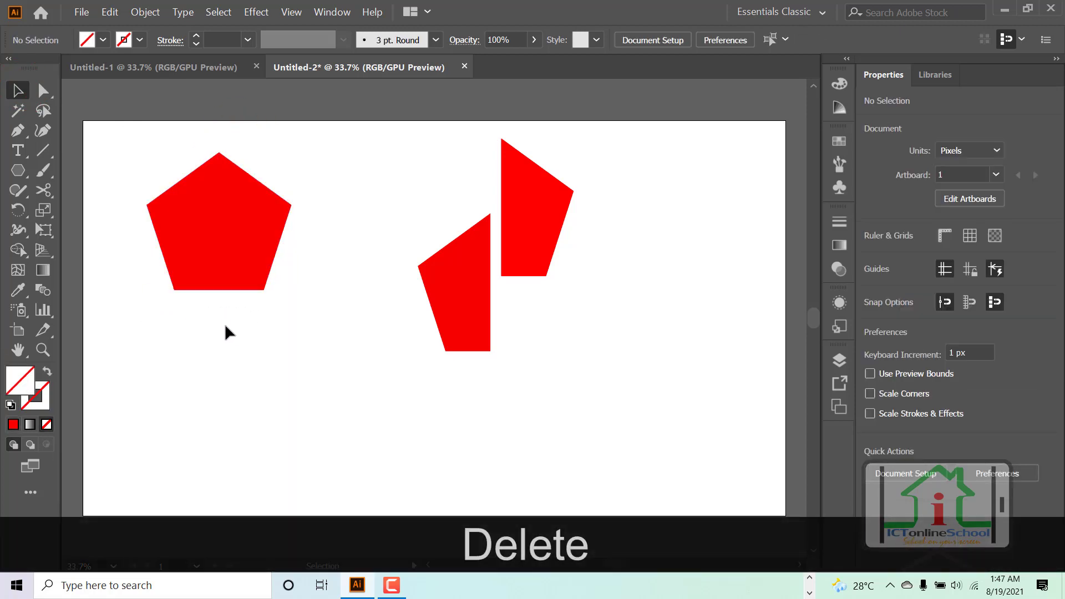
{"action": "left_click_drag", "start_coordinate": [210, 312], "coordinate": [222, 312]}
{"action": "key", "text": "Delete"}
Move the two halves of the original pentagon apart and deselect them
{"action": "left_click_drag", "start_coordinate": [254, 245], "coordinate": [319, 252]}
{"action": "left_click_drag", "start_coordinate": [259, 253], "coordinate": [229, 289]}
{"action": "left_click", "coordinate": [309, 430]}
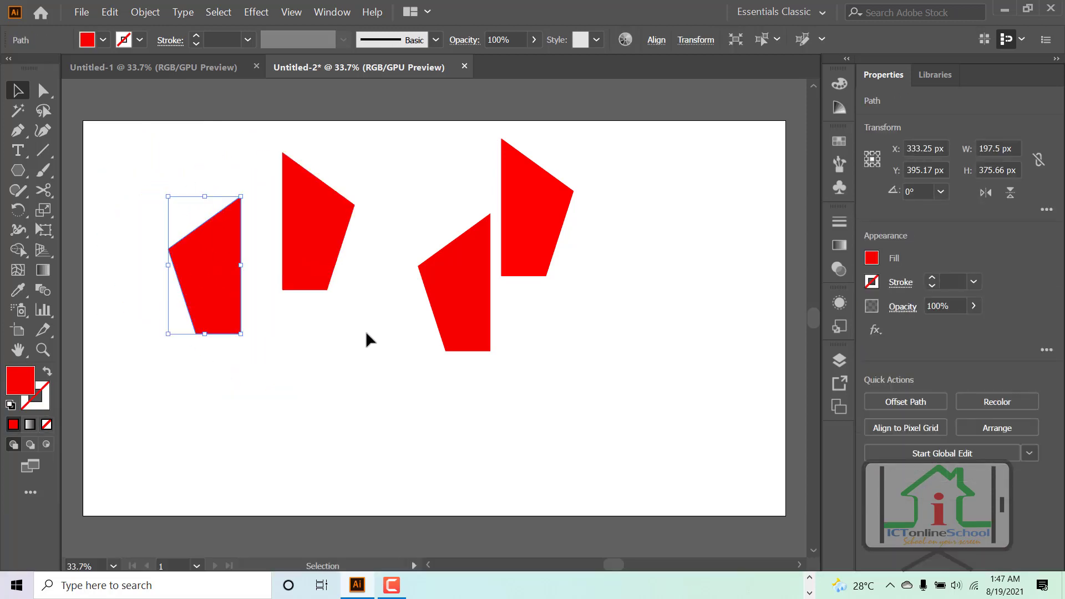
Delete all the pentagon halves and draw a red circle about 452 px in diameter with the Ellipse tool
{"action": "left_click_drag", "start_coordinate": [607, 385], "coordinate": [144, 145]}
{"action": "key", "text": "Delete"}
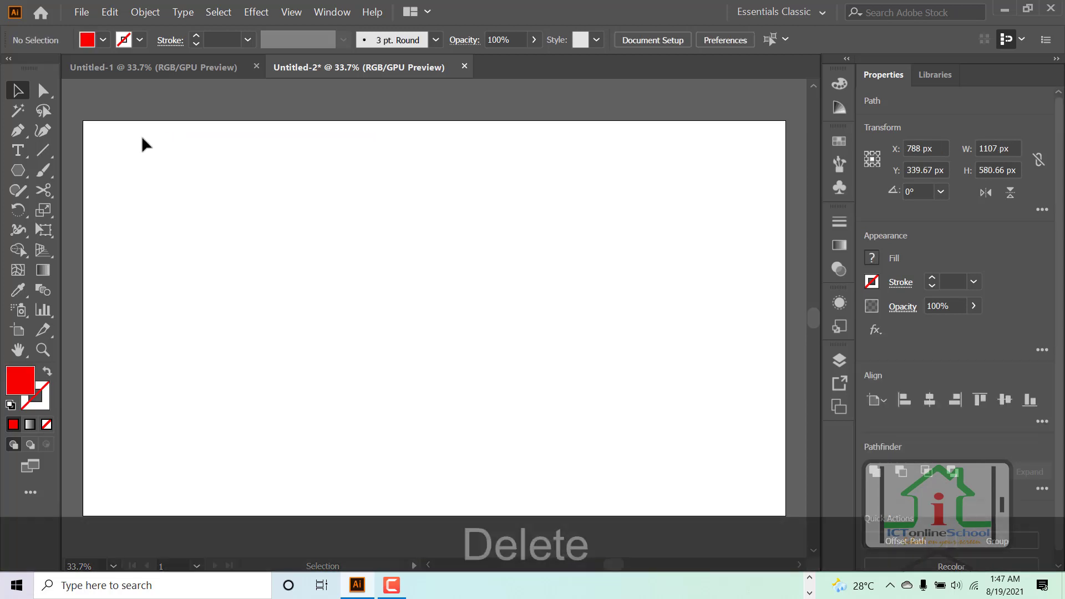
{"action": "left_click", "coordinate": [18, 172]}
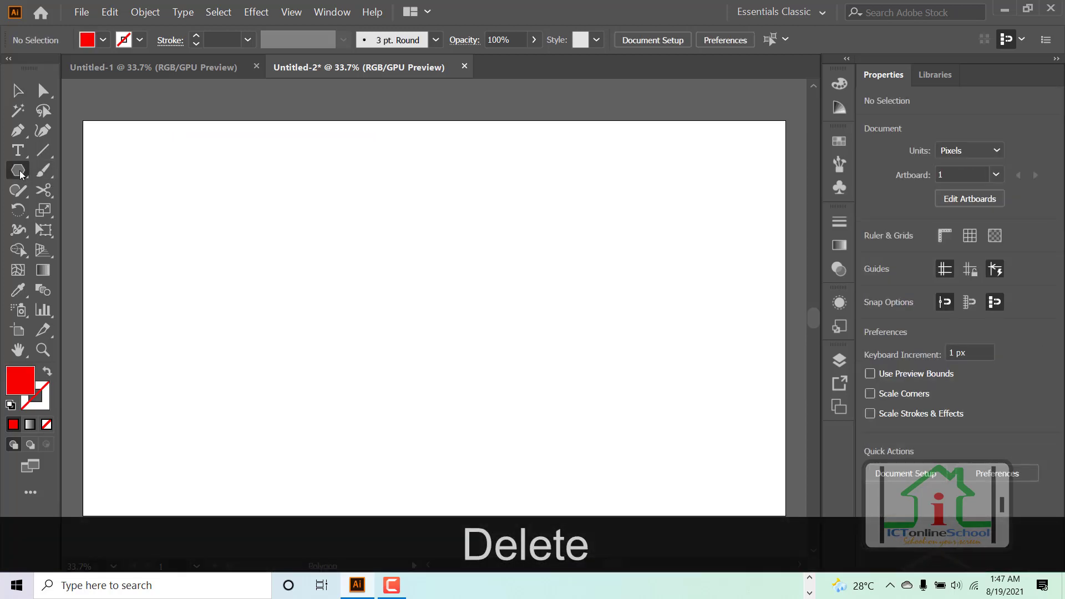
{"action": "left_click_drag", "start_coordinate": [20, 175], "coordinate": [119, 217]}
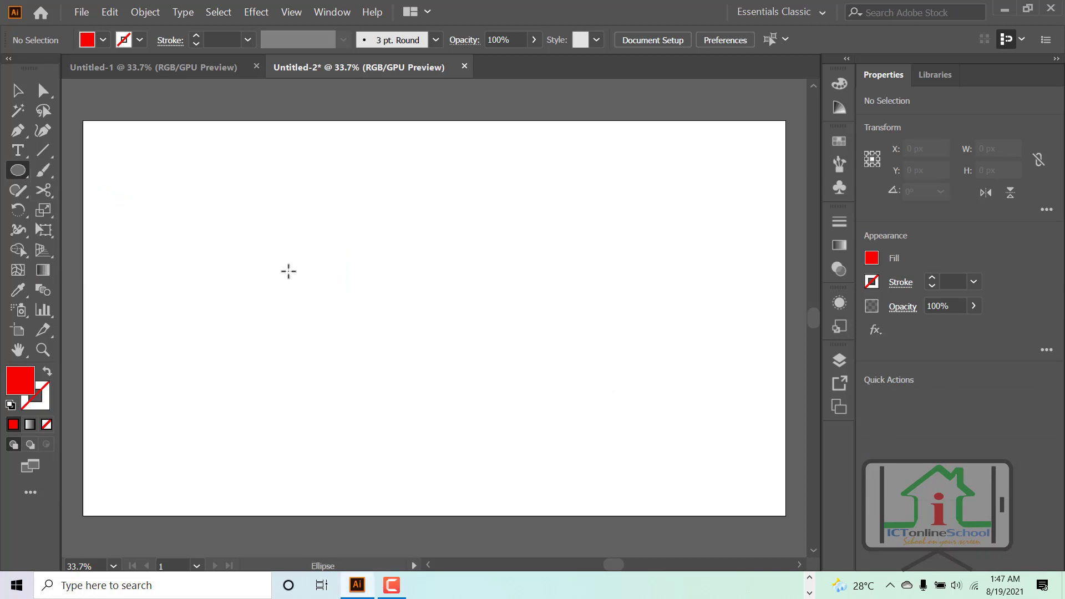
{"action": "left_click_drag", "start_coordinate": [250, 239], "coordinate": [330, 329]}
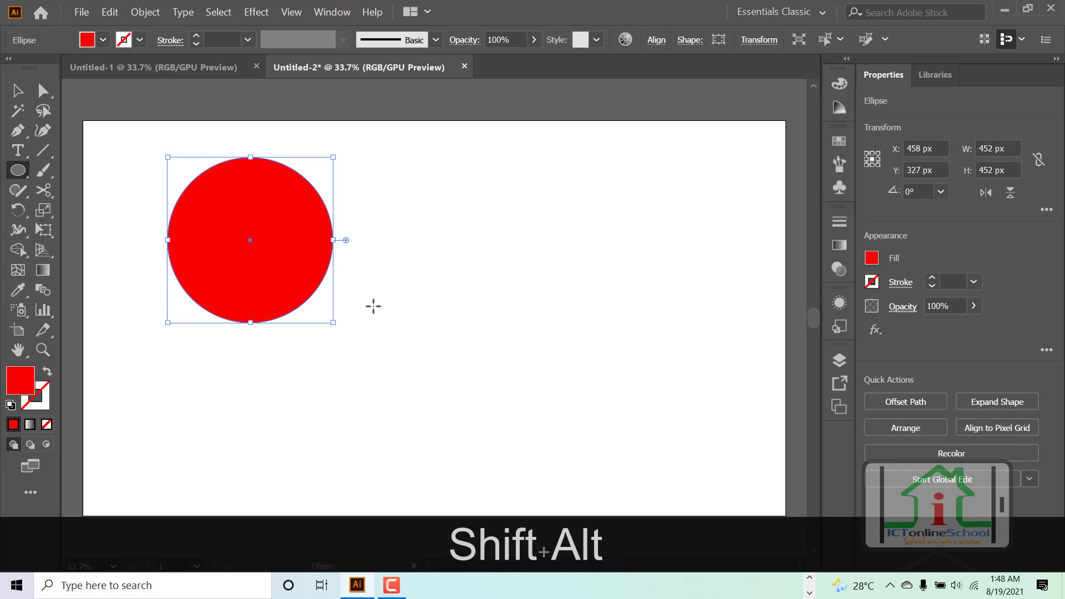
Draw a vertical line about 720 px long beside the circle and give it a 1 pt stroke
{"action": "left_click", "coordinate": [43, 150]}
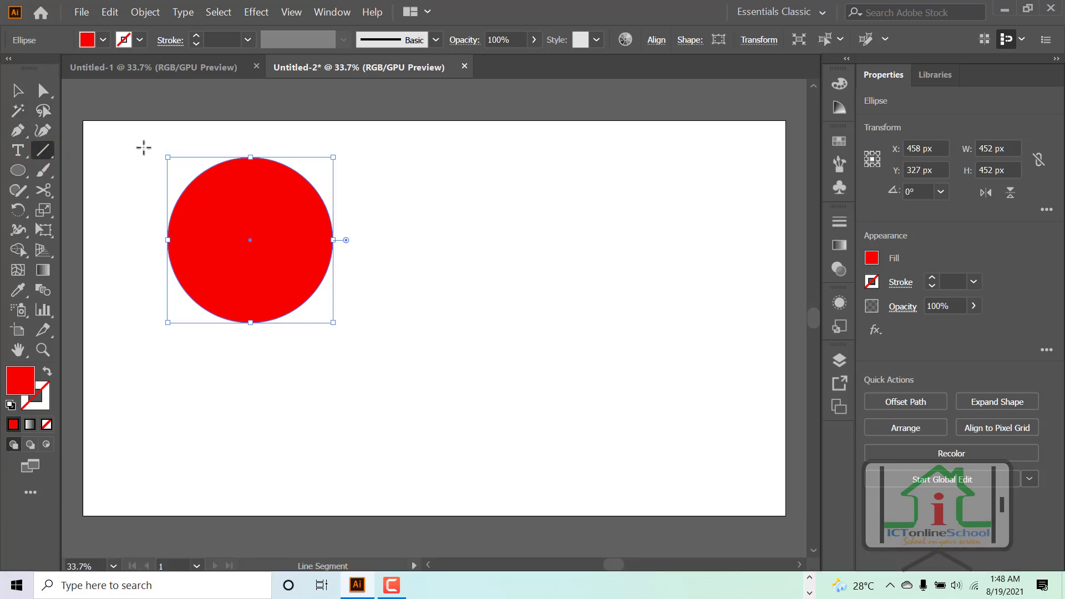
{"action": "left_click_drag", "start_coordinate": [116, 132], "coordinate": [121, 395]}
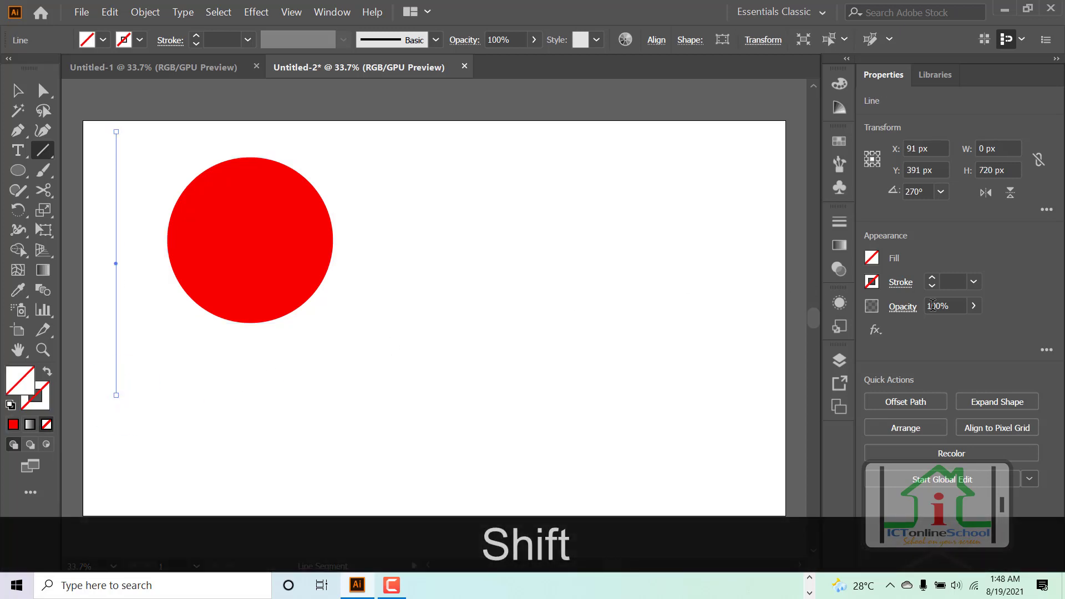
{"action": "left_click", "coordinate": [948, 283]}
{"action": "type", "text": "1"}
{"action": "key", "text": "Return"}
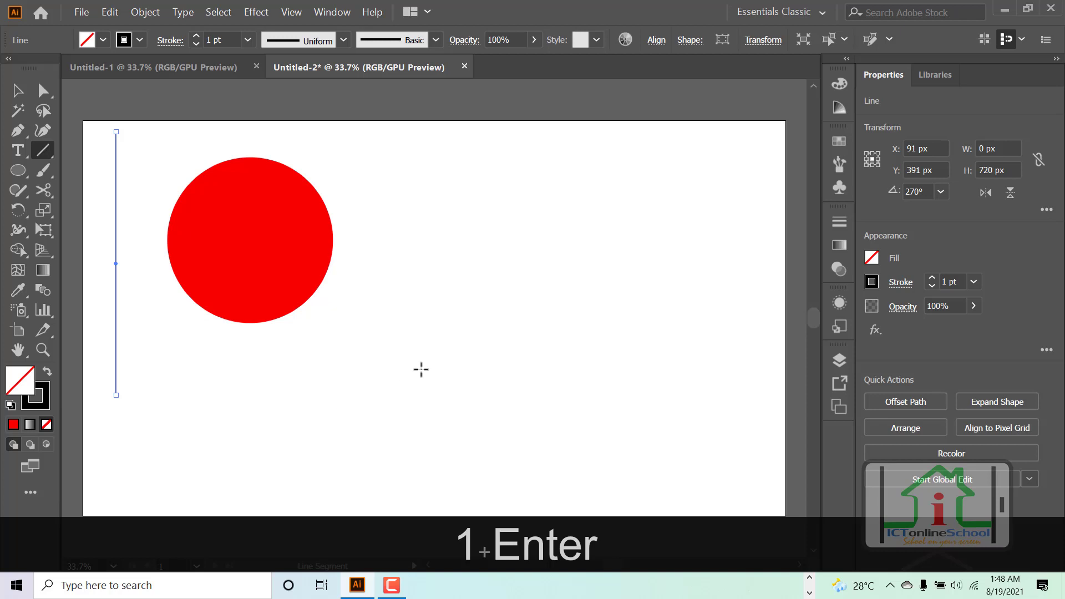
Draw a horizontal line about 695 px long below the circle and deselect it
{"action": "left_click_drag", "start_coordinate": [405, 378], "coordinate": [150, 381]}
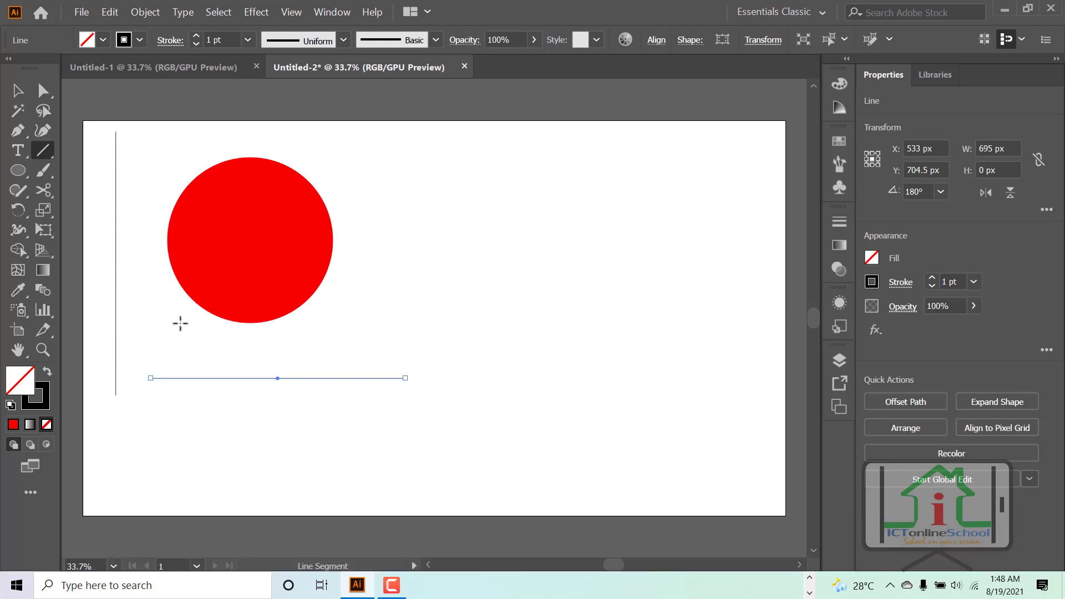
{"action": "left_click", "coordinate": [30, 94]}
{"action": "left_click", "coordinate": [371, 288]}
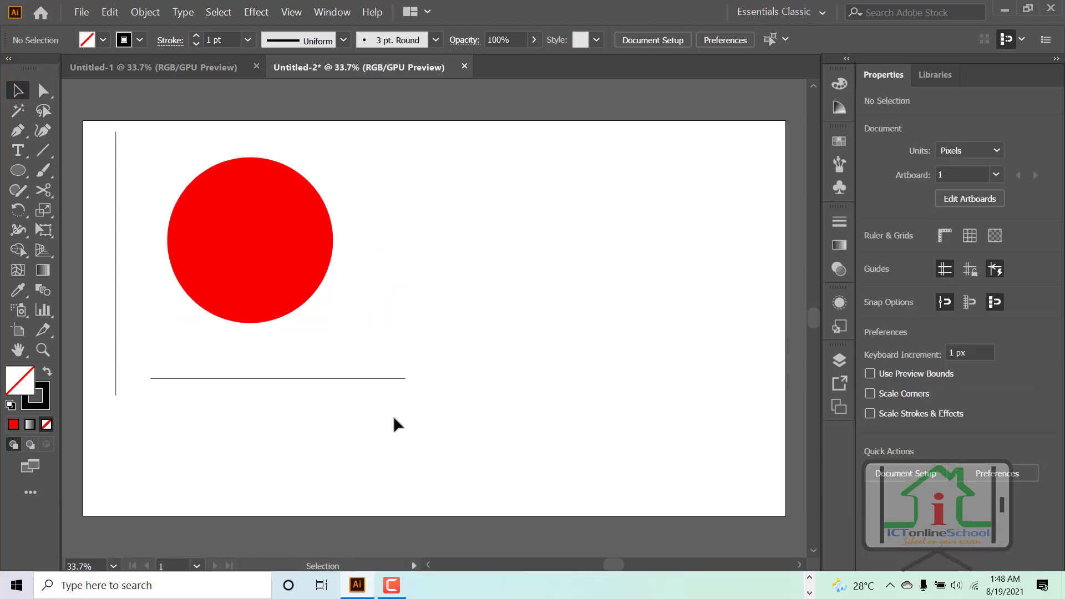
Centre the circle and both lines horizontally and vertically on the artboard
{"action": "left_click_drag", "start_coordinate": [395, 418], "coordinate": [104, 196]}
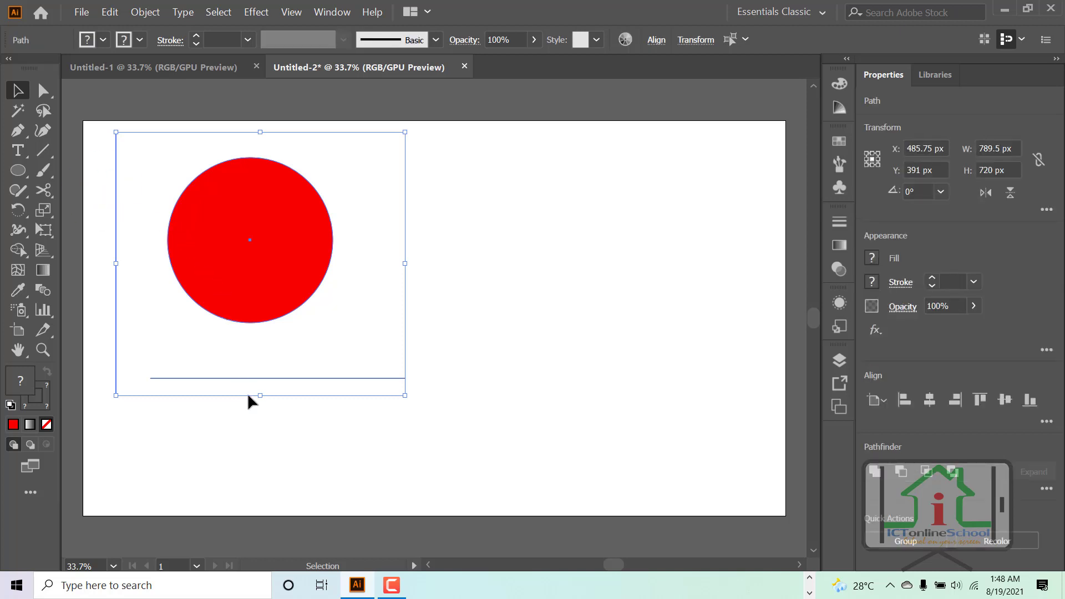
{"action": "left_click", "coordinate": [930, 402]}
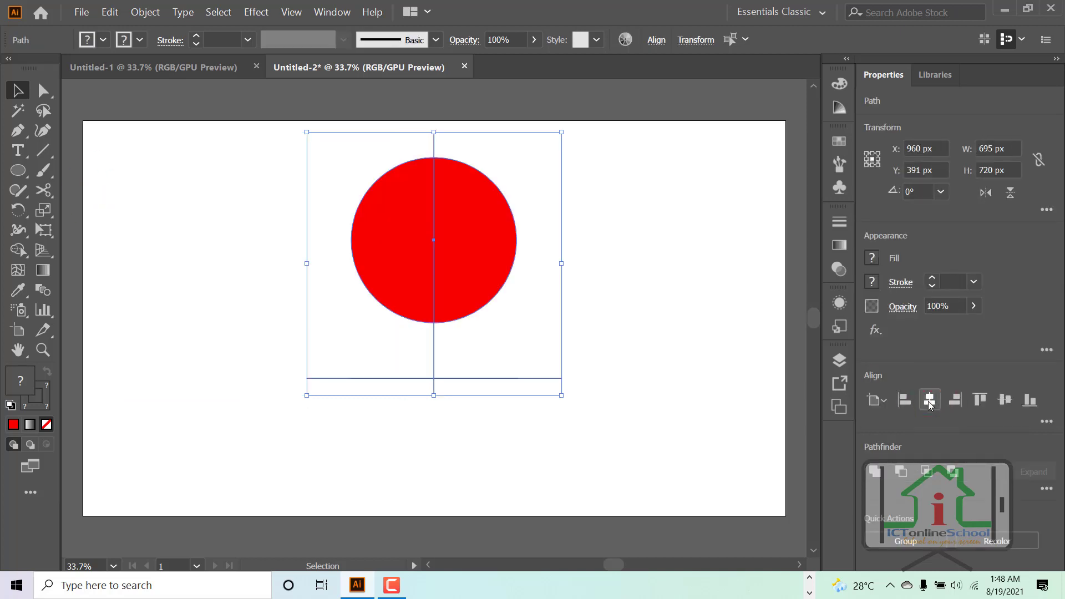
{"action": "left_click", "coordinate": [1005, 401]}
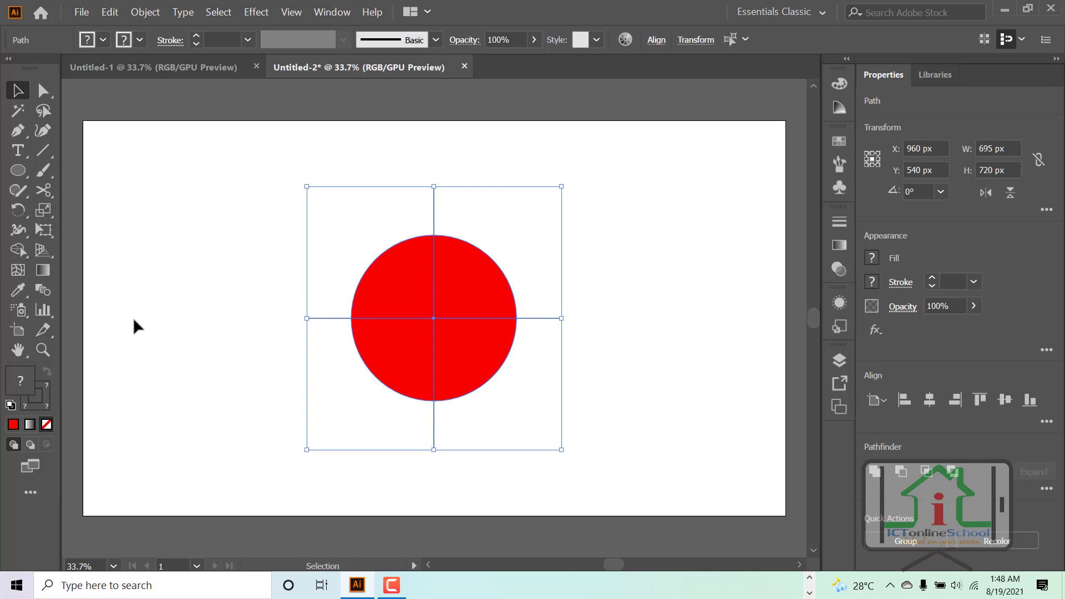
Apply the circle's red fill and no stroke to the circle and both lines with the Eyedropper tool
{"action": "left_click", "coordinate": [18, 291]}
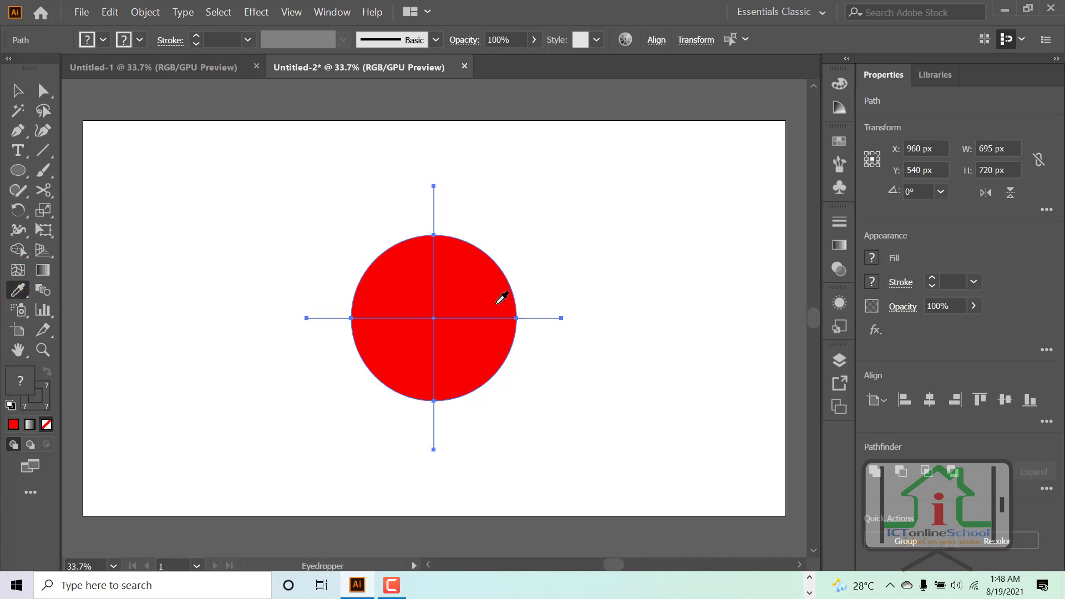
{"action": "left_click", "coordinate": [501, 298]}
{"action": "left_click", "coordinate": [21, 86]}
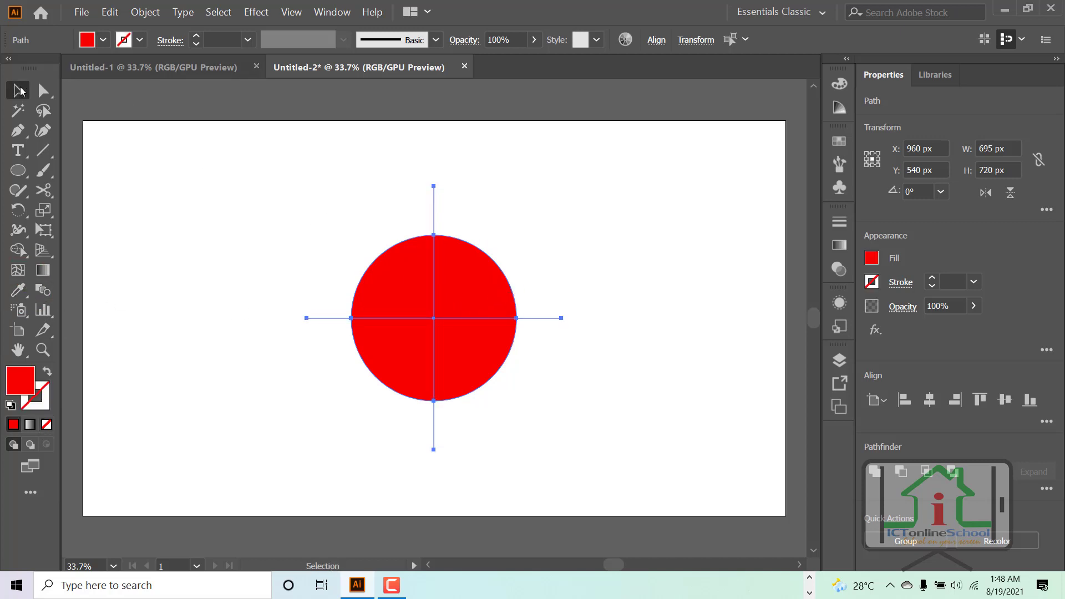
Split the circle into four quarters along the crossing lines with the Shape Builder tool and deselect everything
{"action": "left_click", "coordinate": [18, 249]}
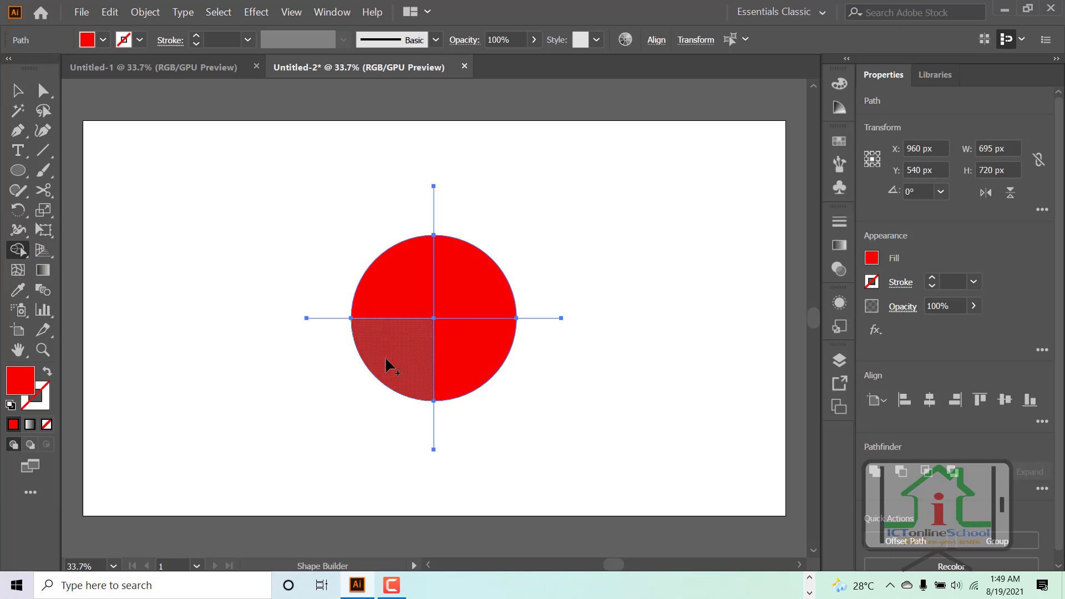
{"action": "left_click", "coordinate": [18, 90]}
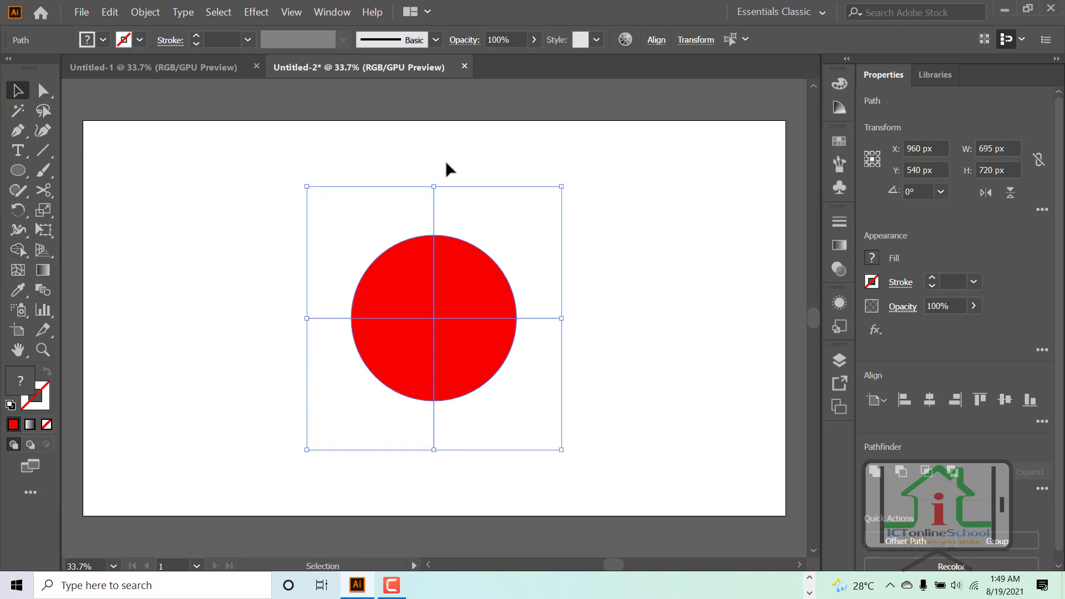
{"action": "left_click", "coordinate": [410, 193]}
Delete the four leftover line segments sticking out around the circle
{"action": "left_click_drag", "start_coordinate": [388, 178], "coordinate": [490, 226]}
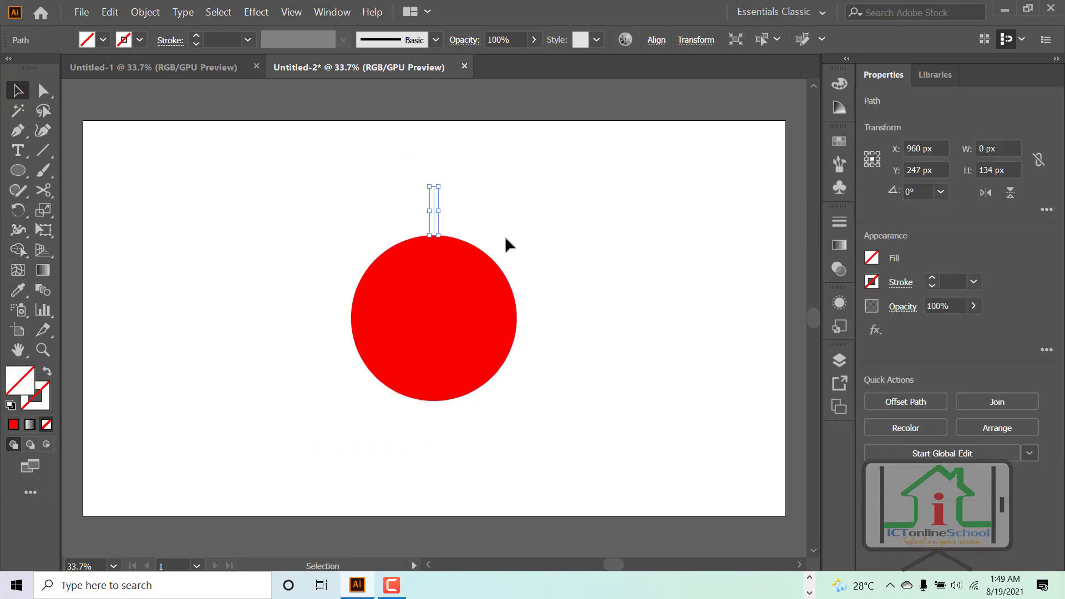
{"action": "key", "text": "Delete"}
{"action": "left_click_drag", "start_coordinate": [546, 294], "coordinate": [539, 385]}
{"action": "key", "text": "Delete"}
{"action": "left_click_drag", "start_coordinate": [491, 409], "coordinate": [381, 423]}
{"action": "key", "text": "Delete"}
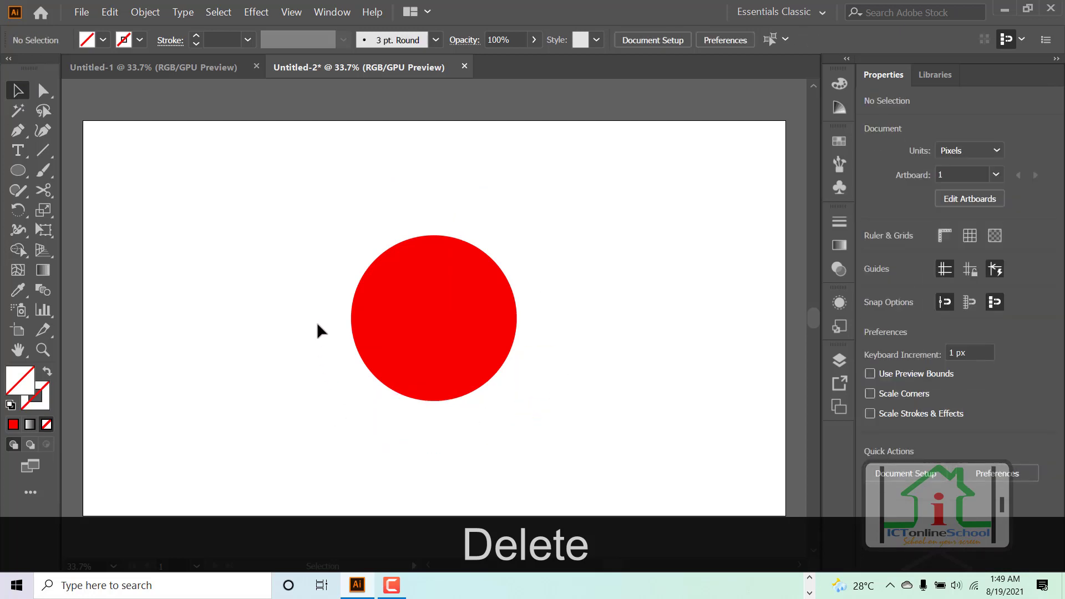
{"action": "left_click_drag", "start_coordinate": [319, 330], "coordinate": [349, 417]}
{"action": "key", "text": "Delete"}
{"action": "left_click_drag", "start_coordinate": [315, 282], "coordinate": [331, 356]}
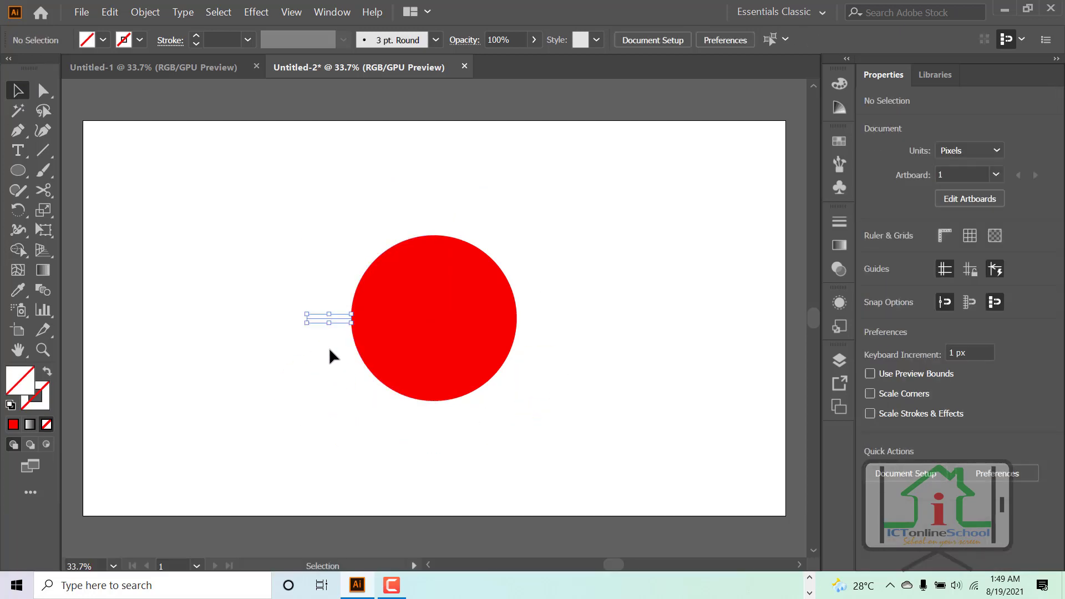
{"action": "key", "text": "Delete"}
Move the four quarters of the circle apart into separate pieces and deselect them
{"action": "left_click_drag", "start_coordinate": [488, 279], "coordinate": [550, 207]}
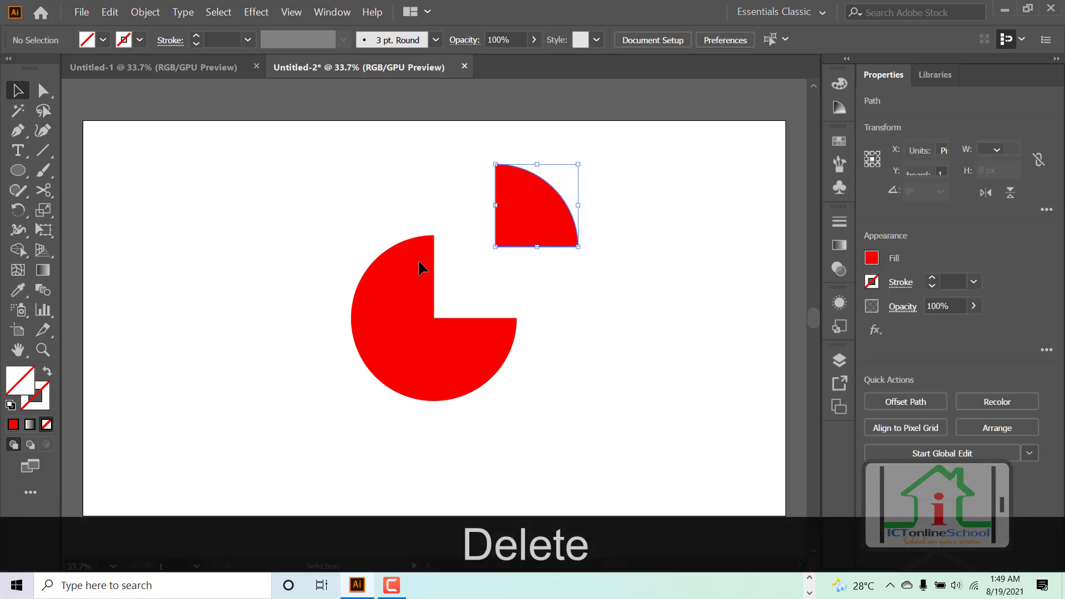
{"action": "left_click_drag", "start_coordinate": [421, 269], "coordinate": [358, 199]}
{"action": "left_click_drag", "start_coordinate": [383, 360], "coordinate": [272, 370]}
{"action": "left_click_drag", "start_coordinate": [486, 360], "coordinate": [568, 395]}
{"action": "left_click", "coordinate": [662, 411]}
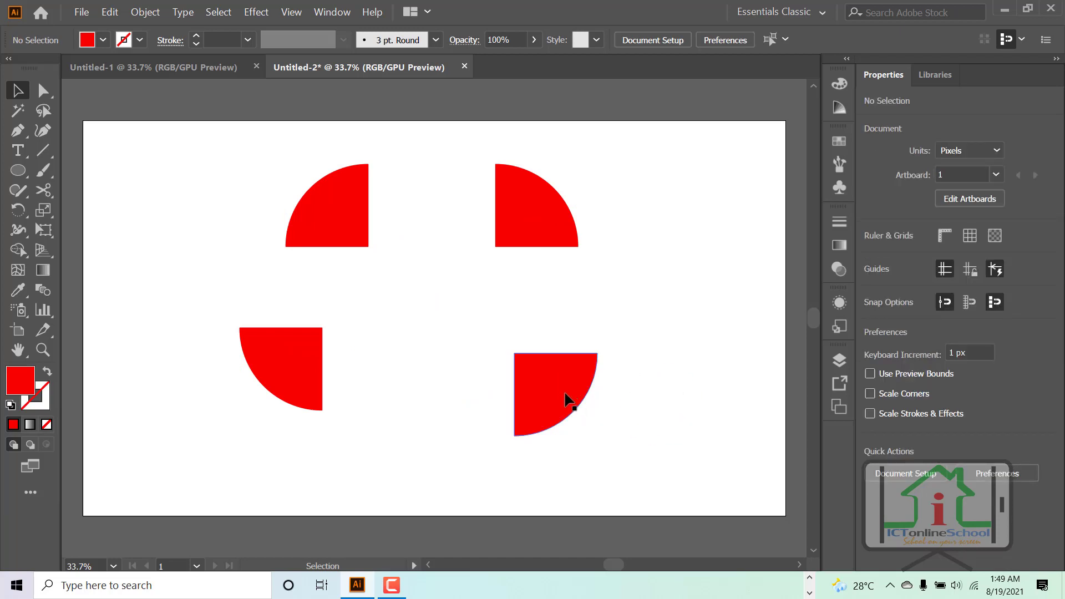
{"action": "left_click_drag", "start_coordinate": [566, 394], "coordinate": [464, 348]}
{"action": "left_click", "coordinate": [557, 373]}
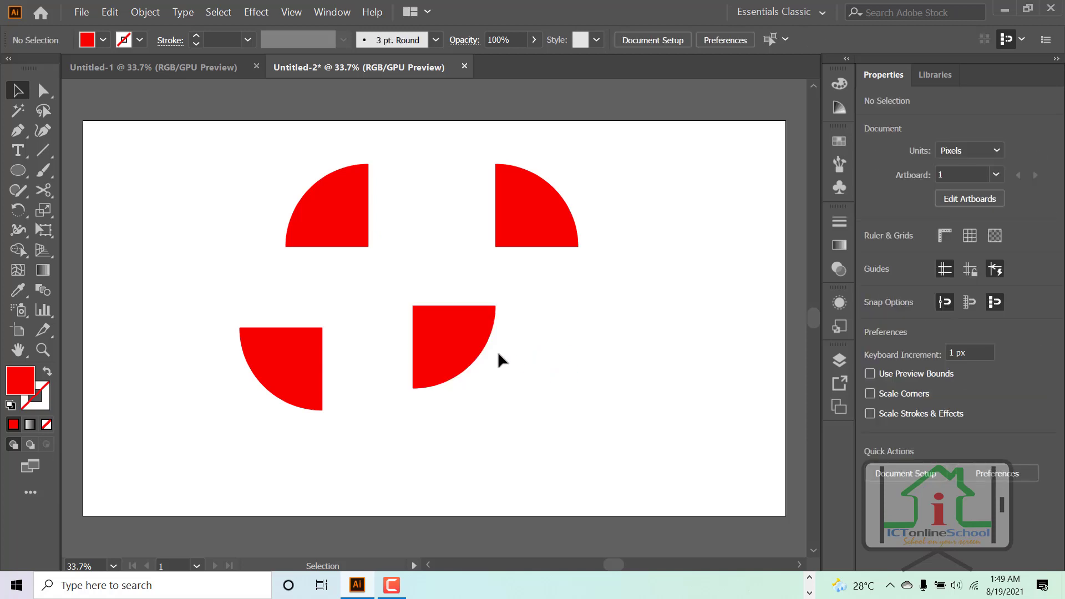
Move the two lower quarters of the circle farther away from the other pieces
{"action": "left_click_drag", "start_coordinate": [294, 360], "coordinate": [247, 318]}
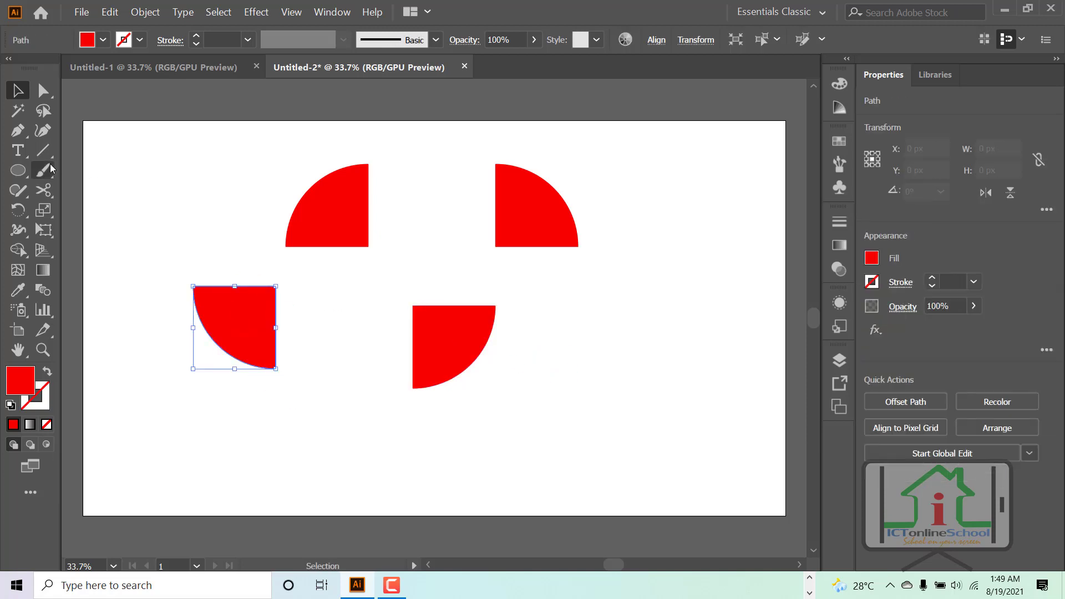
{"action": "left_click", "coordinate": [17, 172]}
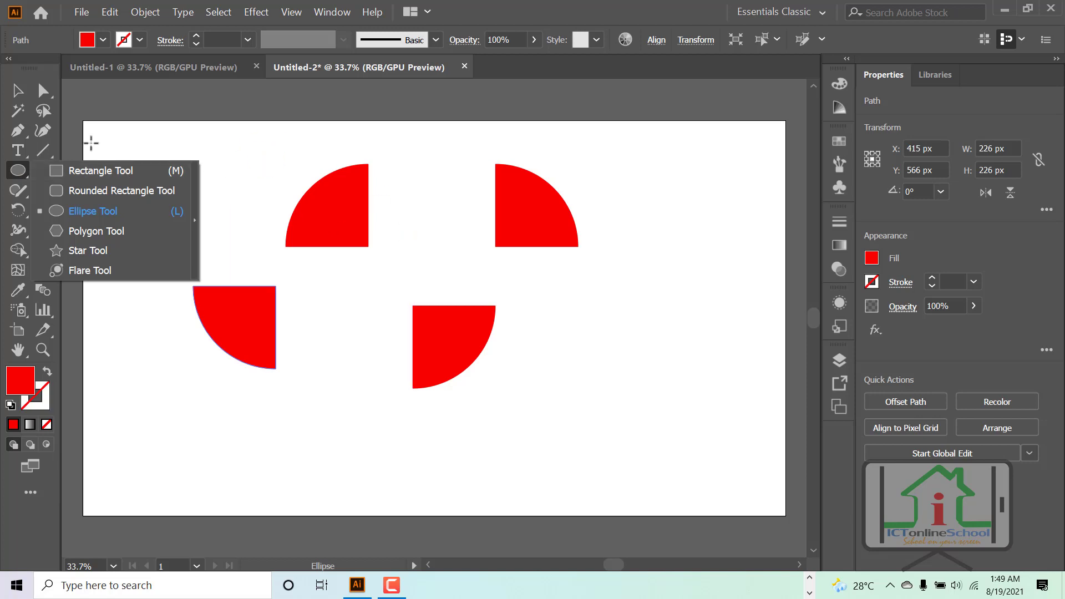
{"action": "key", "text": "v"}
{"action": "left_click", "coordinate": [427, 226]}
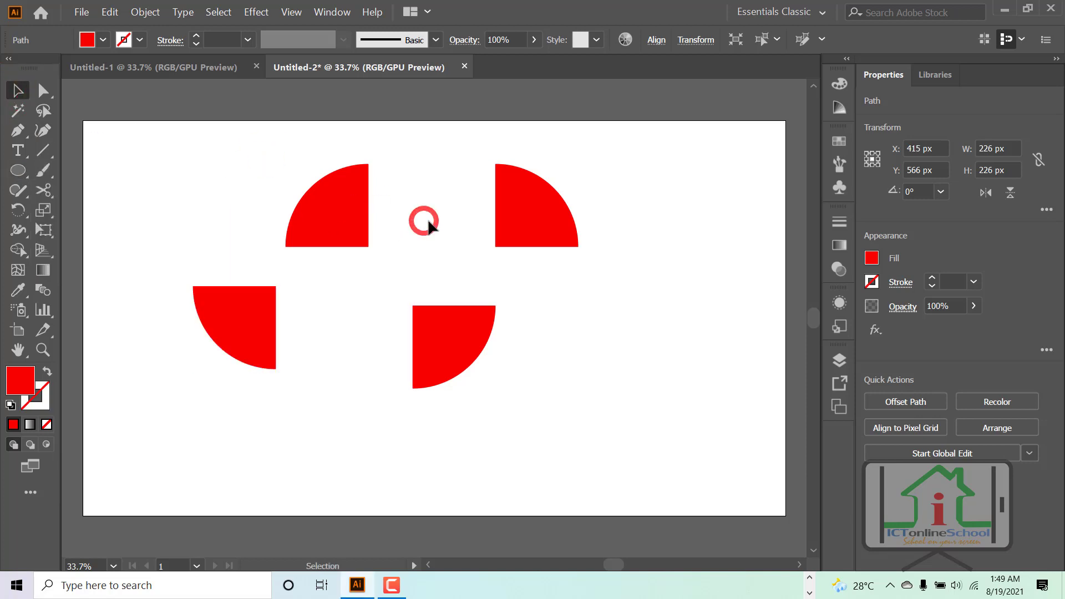
{"action": "left_click_drag", "start_coordinate": [251, 317], "coordinate": [257, 321]}
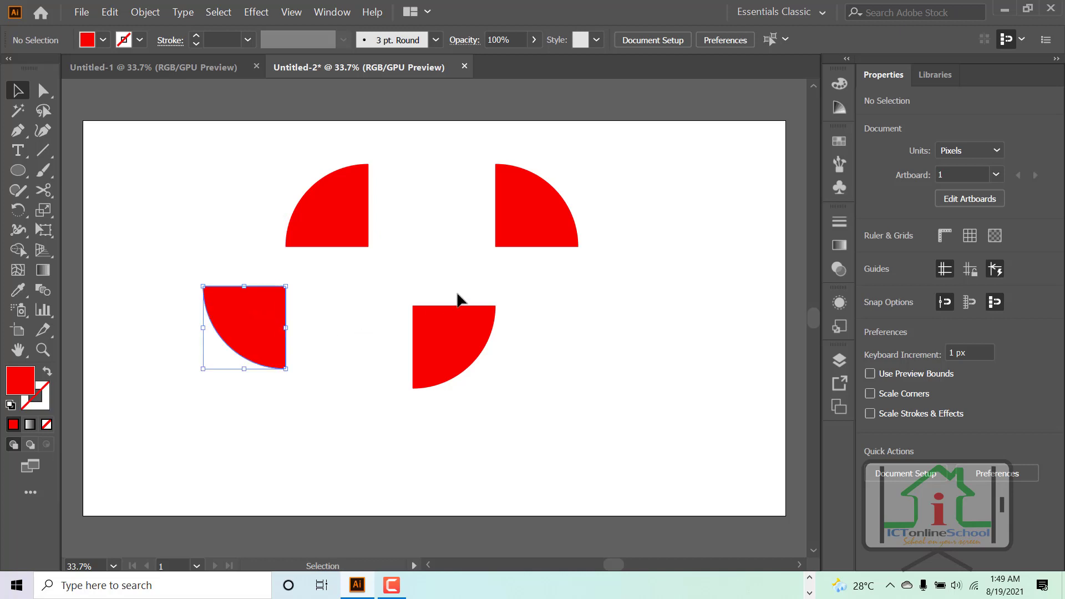
{"action": "left_click_drag", "start_coordinate": [474, 333], "coordinate": [620, 374]}
Delete all four circle quarters and any leftover line segment from the artboard
{"action": "left_click_drag", "start_coordinate": [701, 428], "coordinate": [164, 153]}
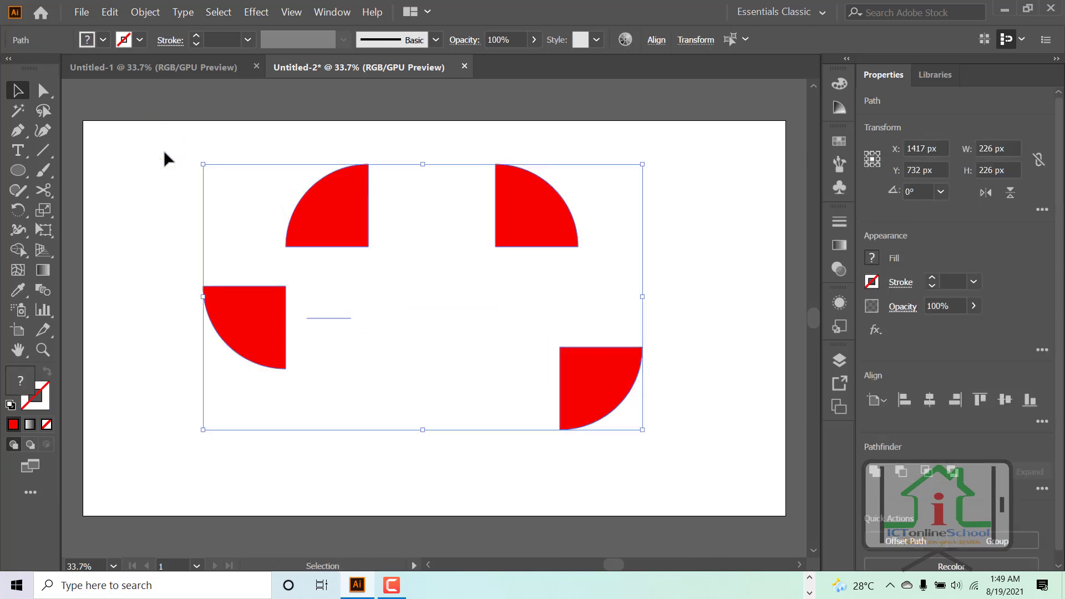
{"action": "key", "text": "Delete"}
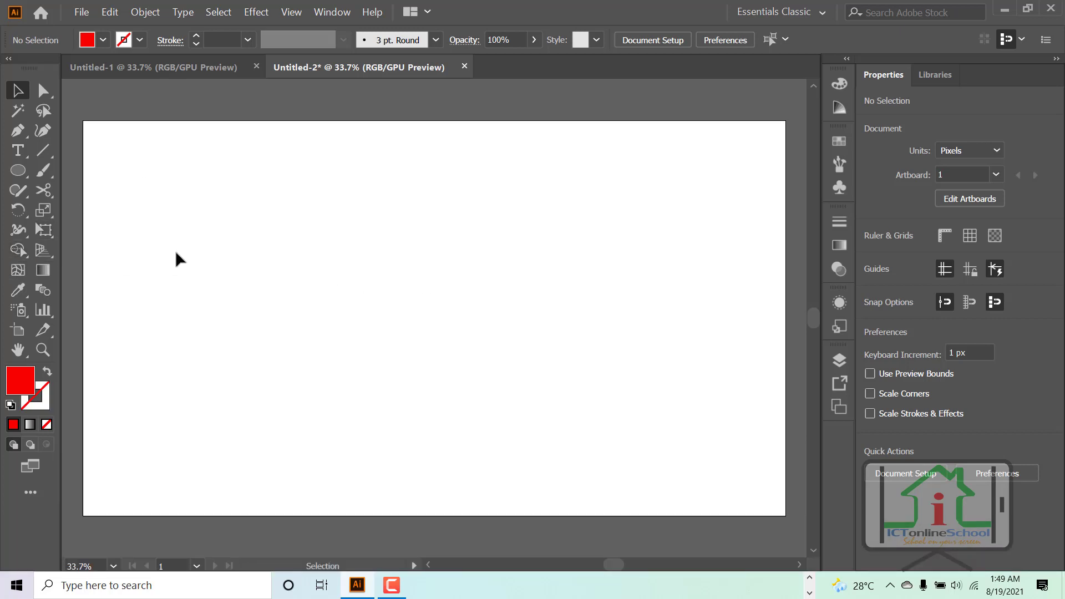
Draw a red circle about 448 px in diameter and duplicate it to make a row of three circles on the artboard
{"action": "left_click", "coordinate": [21, 176]}
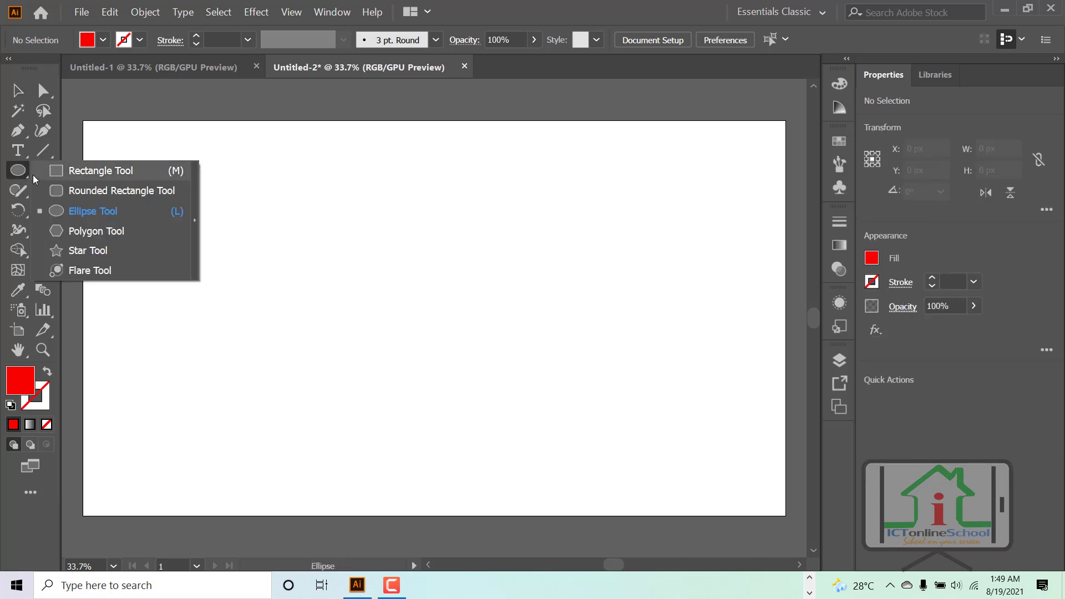
{"action": "left_click", "coordinate": [126, 212]}
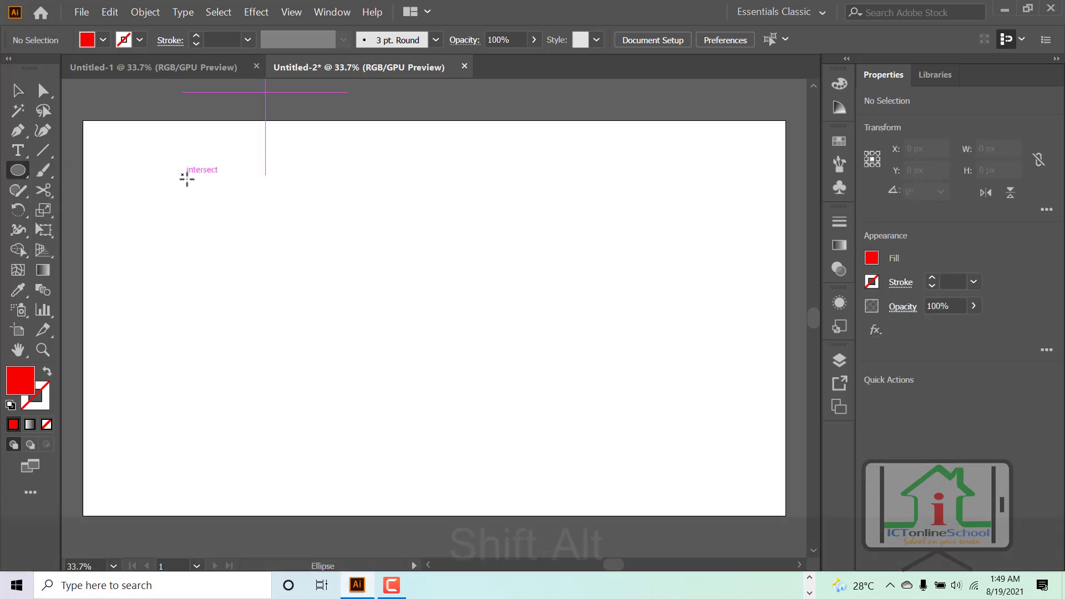
{"action": "left_click_drag", "start_coordinate": [183, 175], "coordinate": [265, 256]}
{"action": "key", "text": "v"}
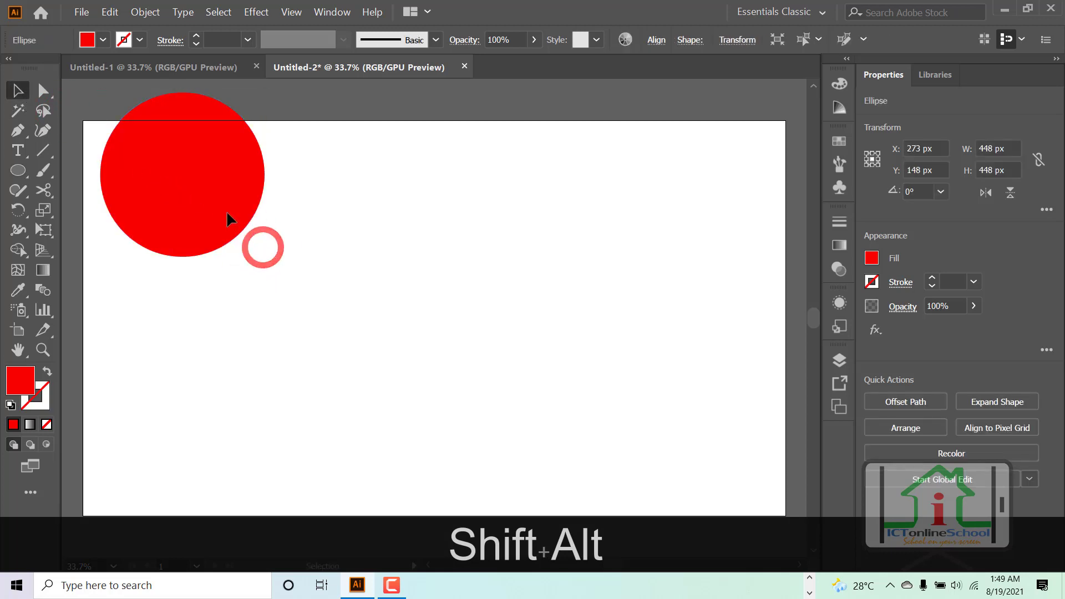
{"action": "left_click_drag", "start_coordinate": [226, 215], "coordinate": [668, 267]}
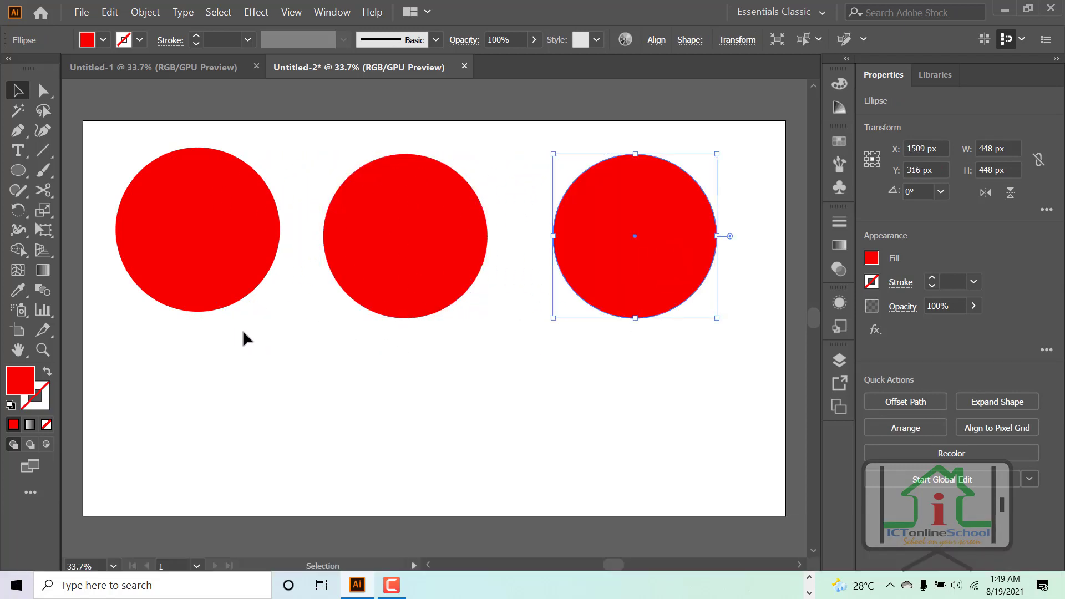
Reduce the leftmost circle to its left half by deleting its right anchor point with the Direct Selection tool
{"action": "left_click", "coordinate": [44, 93]}
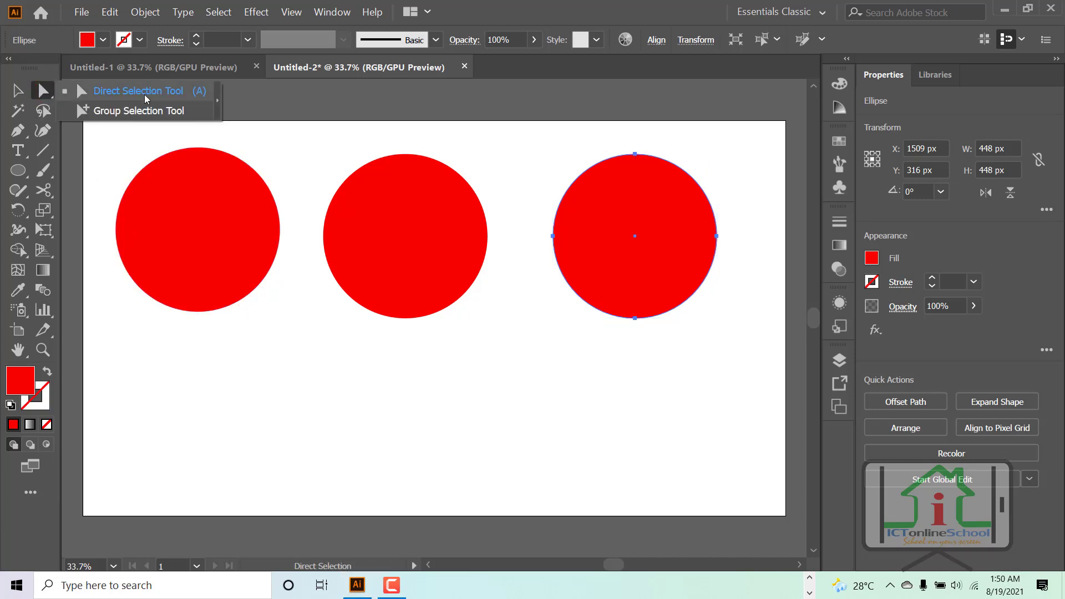
{"action": "left_click", "coordinate": [18, 90]}
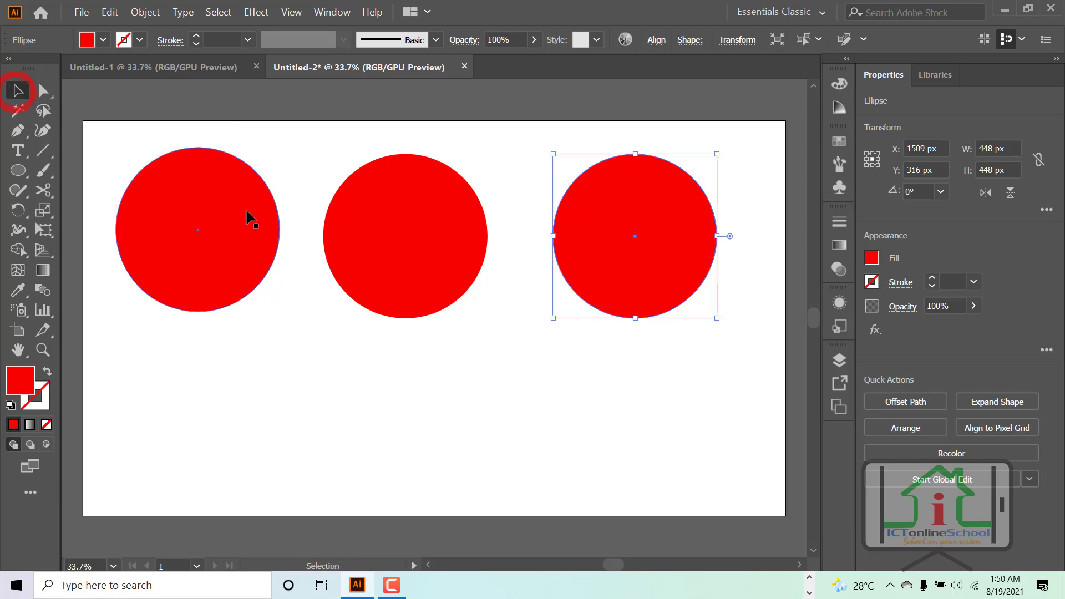
{"action": "left_click", "coordinate": [249, 217]}
{"action": "left_click", "coordinate": [44, 91]}
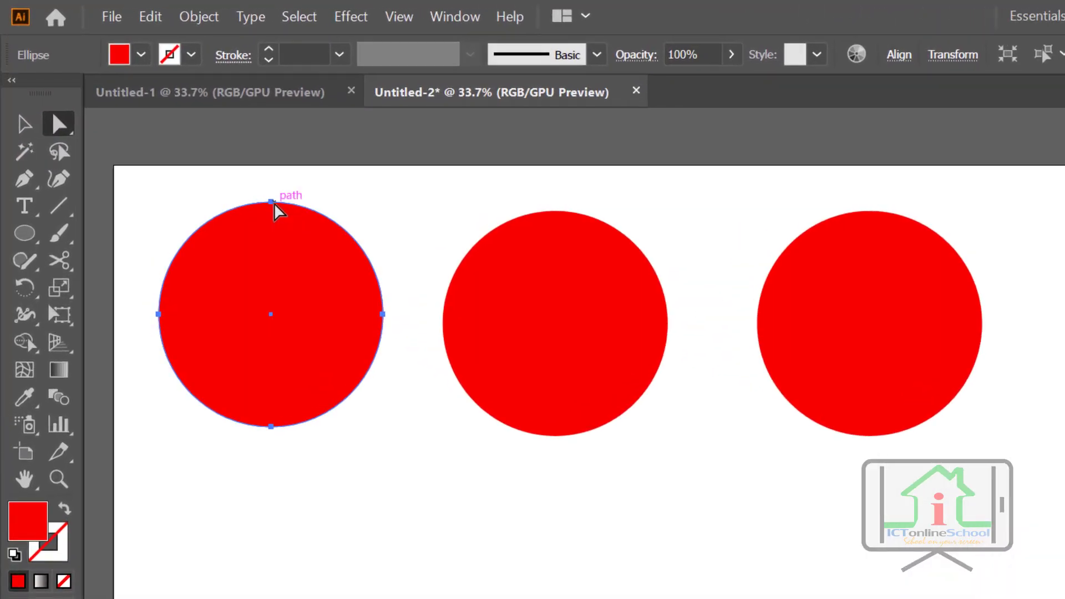
{"action": "left_click", "coordinate": [270, 201]}
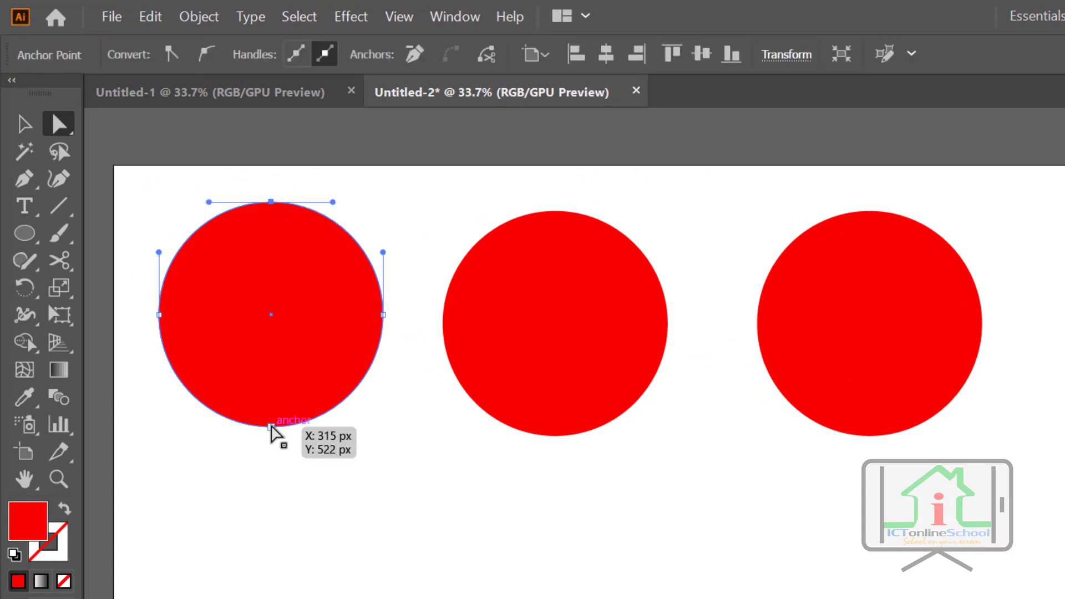
{"action": "left_click", "coordinate": [271, 426]}
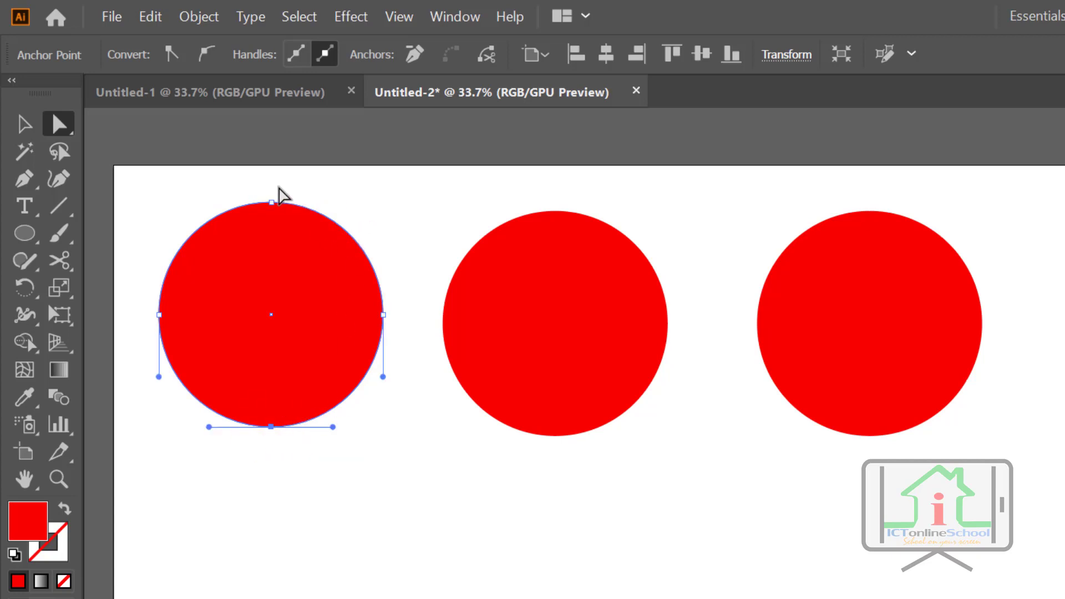
{"action": "left_click_drag", "start_coordinate": [280, 188], "coordinate": [401, 479]}
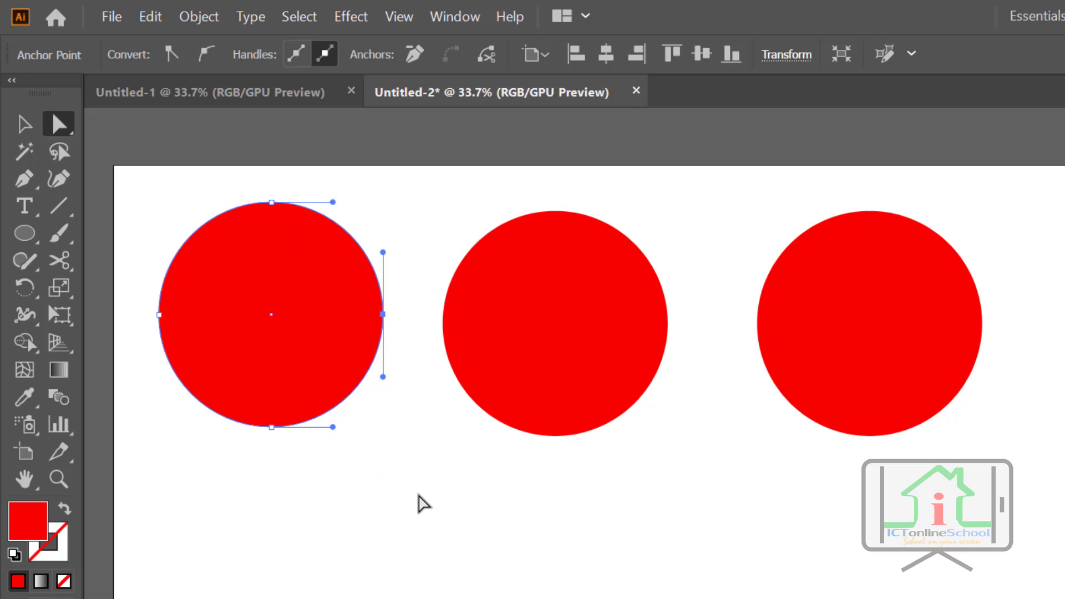
{"action": "key", "text": "Delete"}
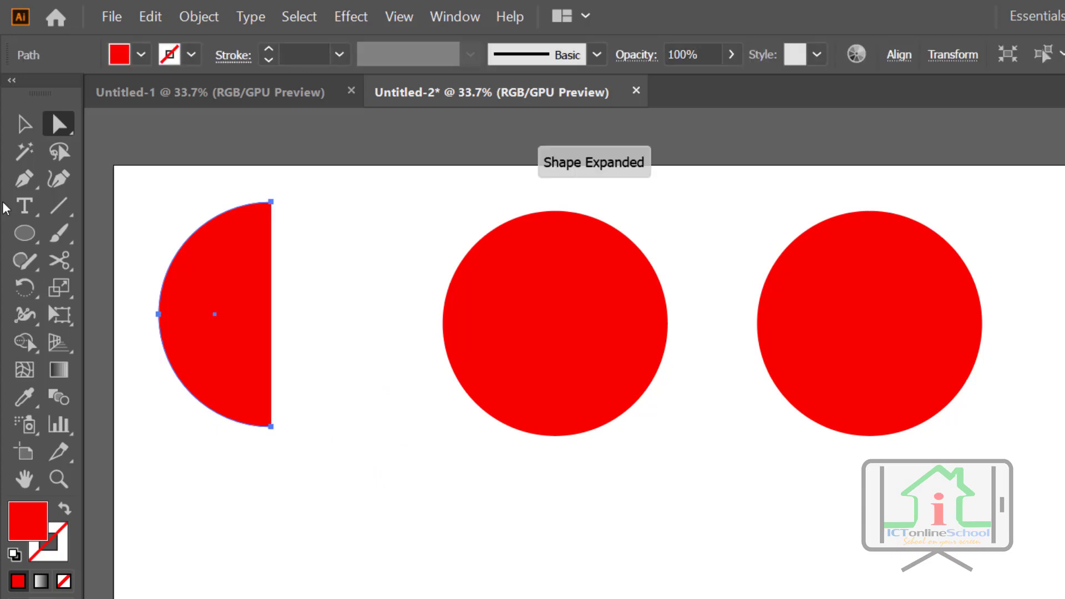
Move the half circle down below its original place and deselect it
{"action": "left_click", "coordinate": [25, 125]}
{"action": "left_click_drag", "start_coordinate": [249, 325], "coordinate": [275, 433]}
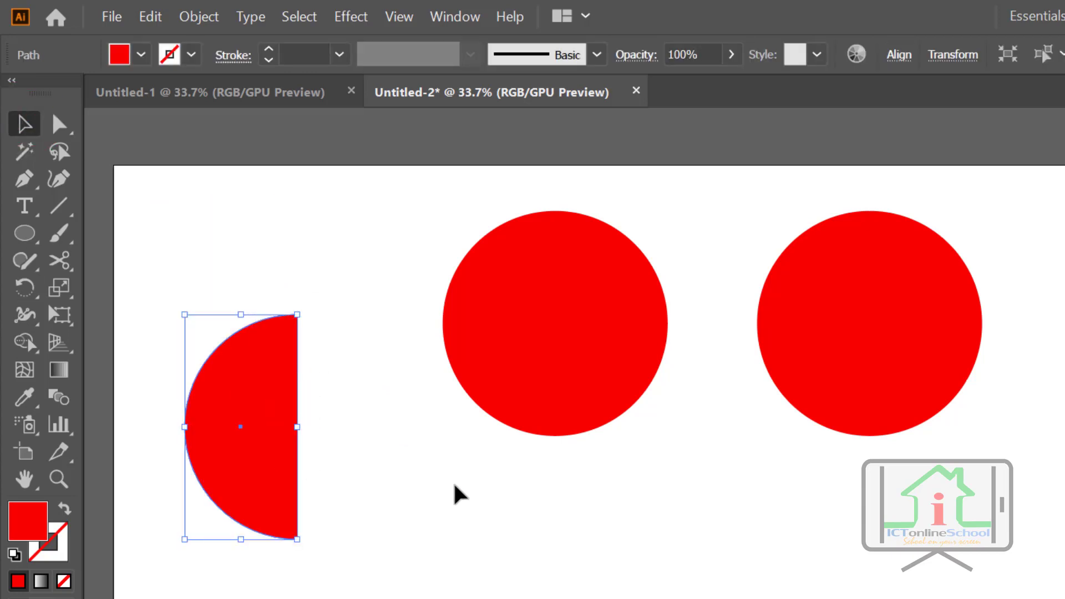
{"action": "left_click", "coordinate": [452, 489]}
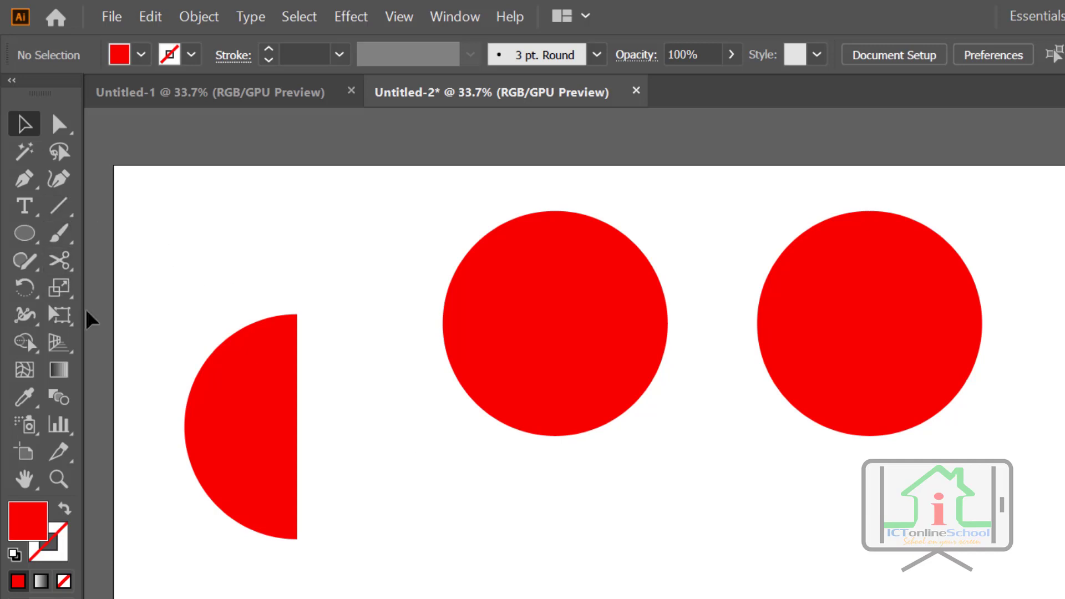
Cut the middle circle at its top and bottom anchor points with the Scissors tool
{"action": "left_click", "coordinate": [59, 261]}
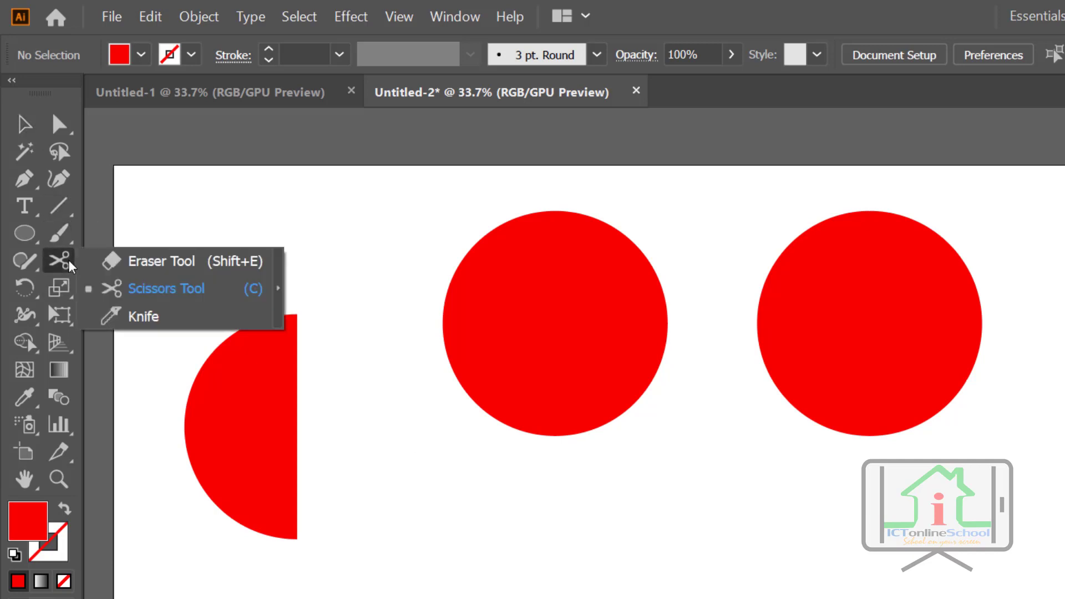
{"action": "left_click", "coordinate": [188, 262]}
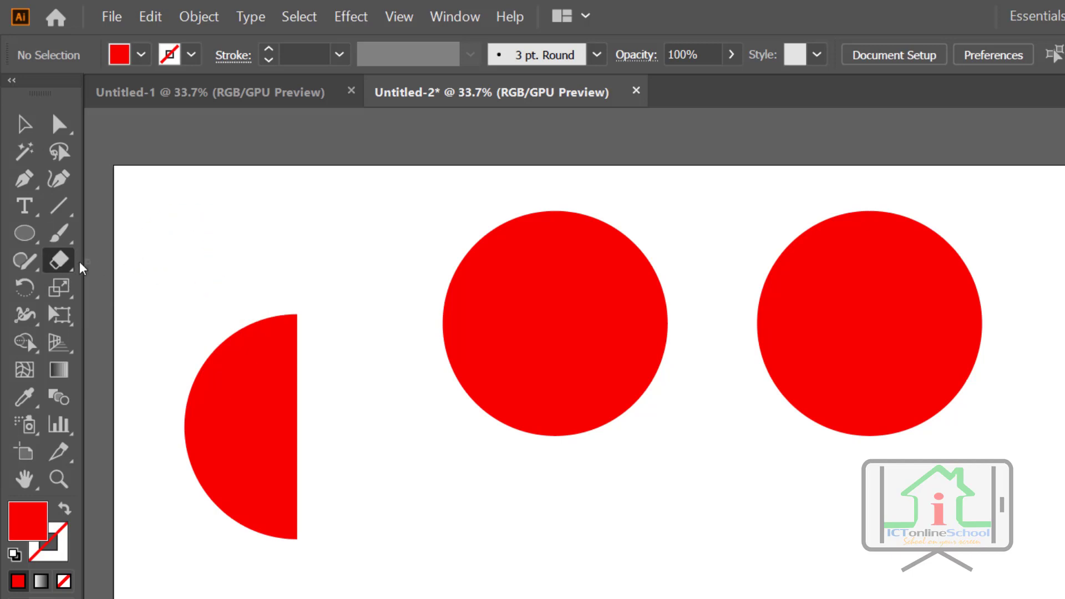
{"action": "left_click", "coordinate": [63, 263]}
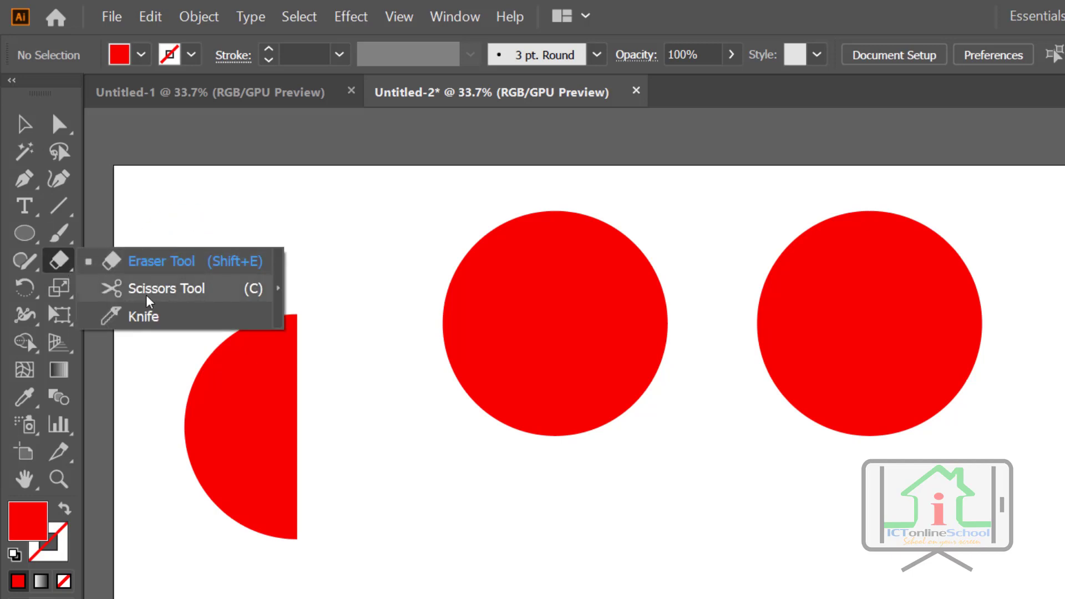
{"action": "left_click", "coordinate": [186, 298]}
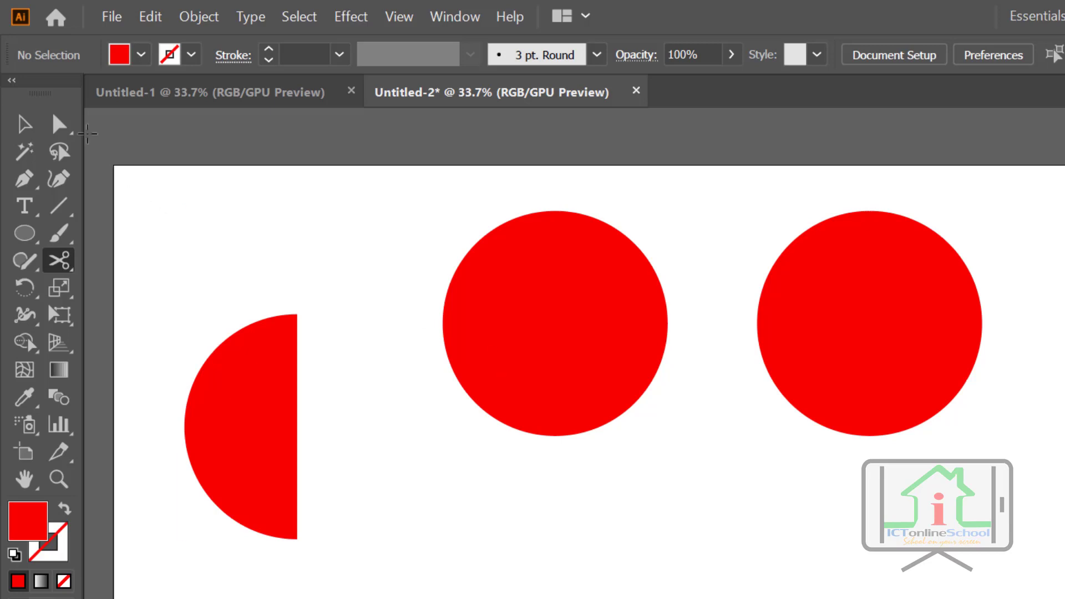
{"action": "left_click", "coordinate": [25, 124]}
{"action": "left_click", "coordinate": [471, 302]}
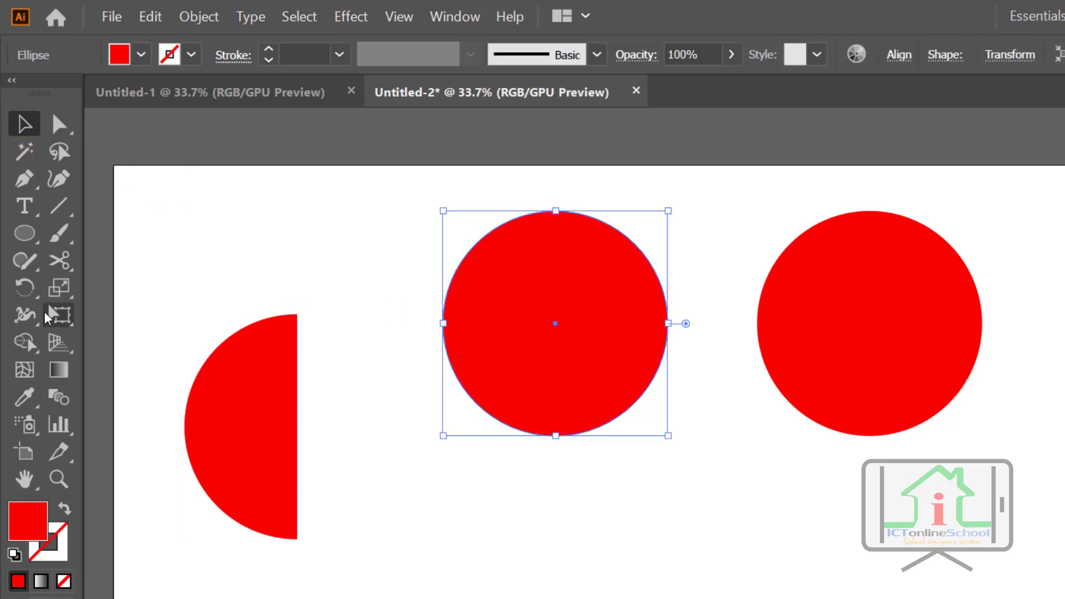
{"action": "left_click", "coordinate": [60, 261]}
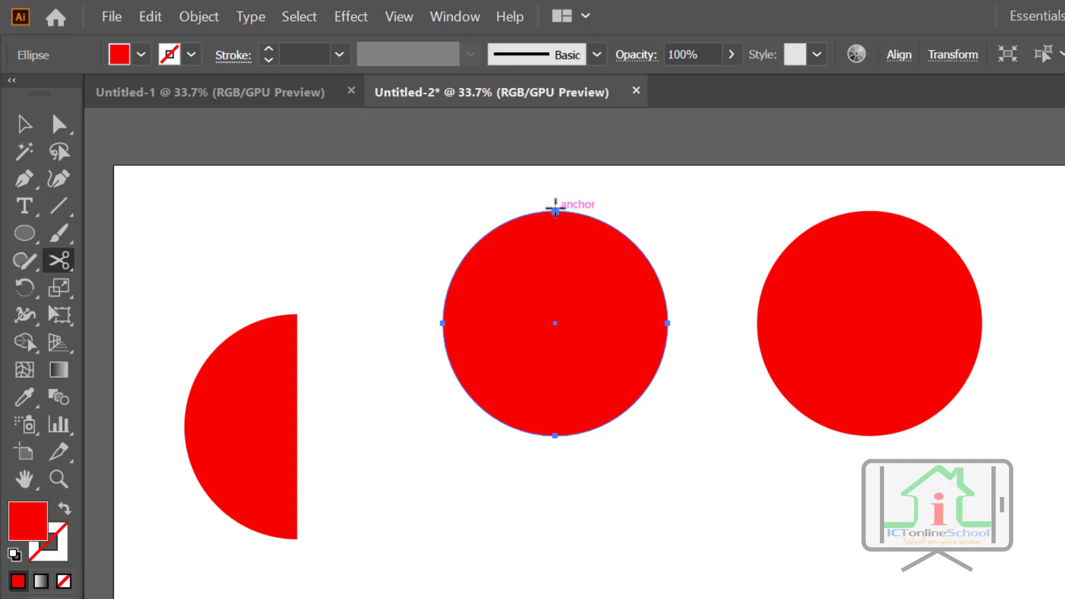
{"action": "left_click", "coordinate": [555, 211]}
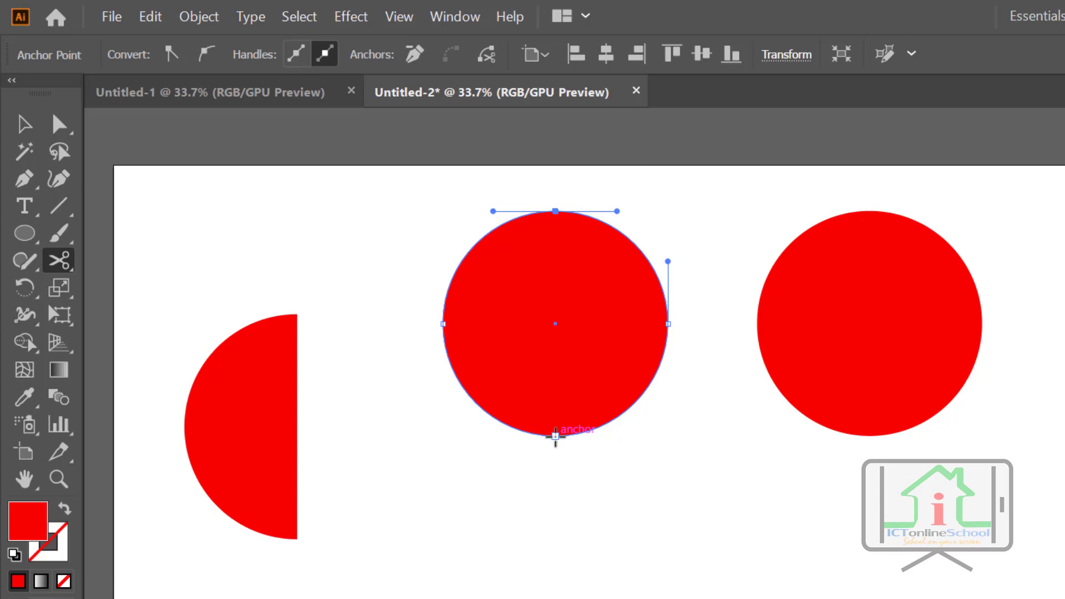
{"action": "left_click", "coordinate": [555, 436]}
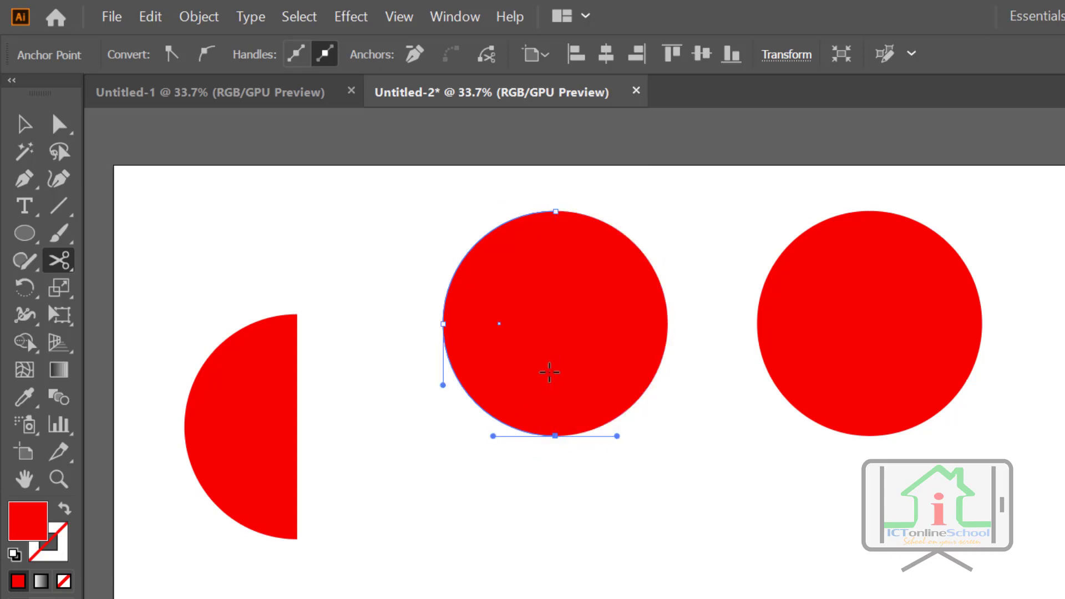
Move the two halves of the middle circle apart horizontally and deselect them
{"action": "left_click", "coordinate": [24, 124]}
{"action": "left_click", "coordinate": [514, 278]}
{"action": "left_click_drag", "start_coordinate": [514, 278], "coordinate": [372, 268]}
{"action": "left_click_drag", "start_coordinate": [594, 299], "coordinate": [629, 299]}
{"action": "left_click", "coordinate": [658, 478]}
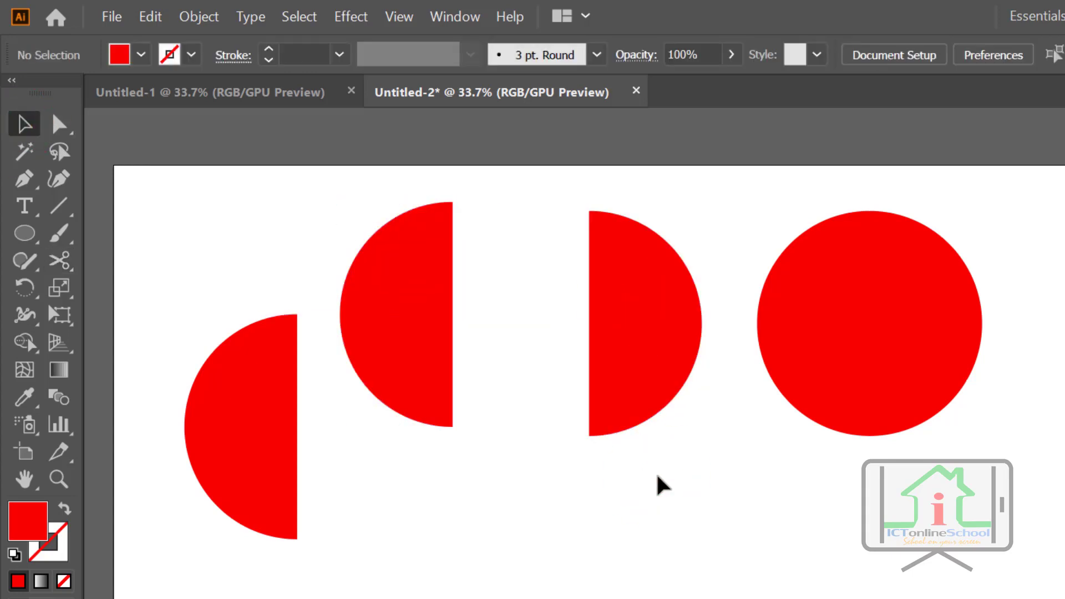